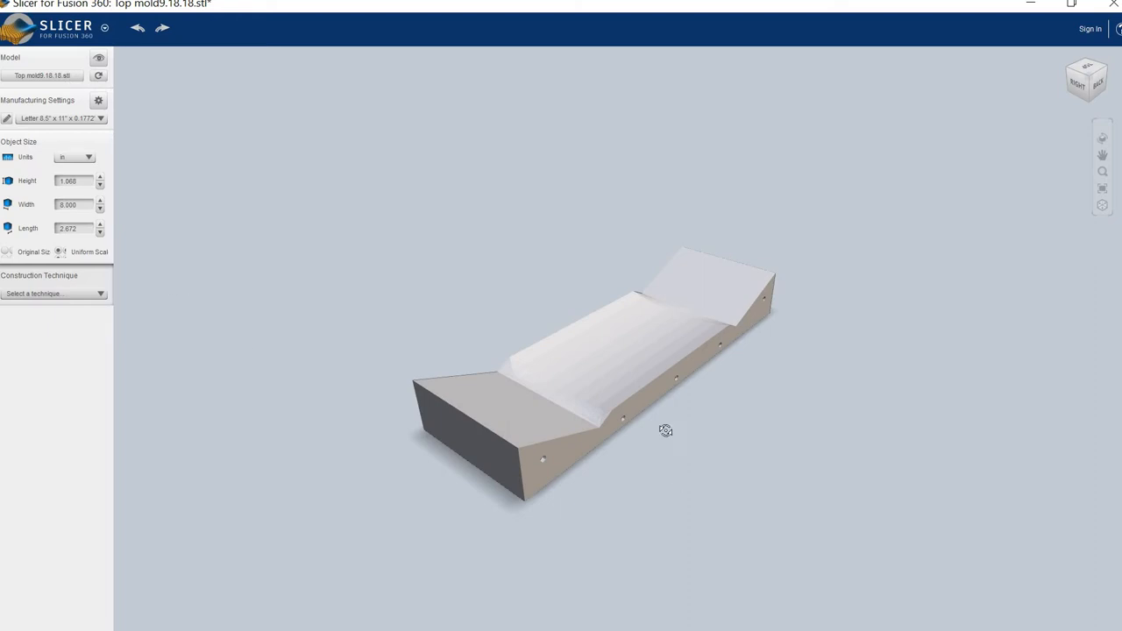
Step: Examine the mold model from several angles and look over the available file commands
left_click_drag(665, 430, 516, 364)
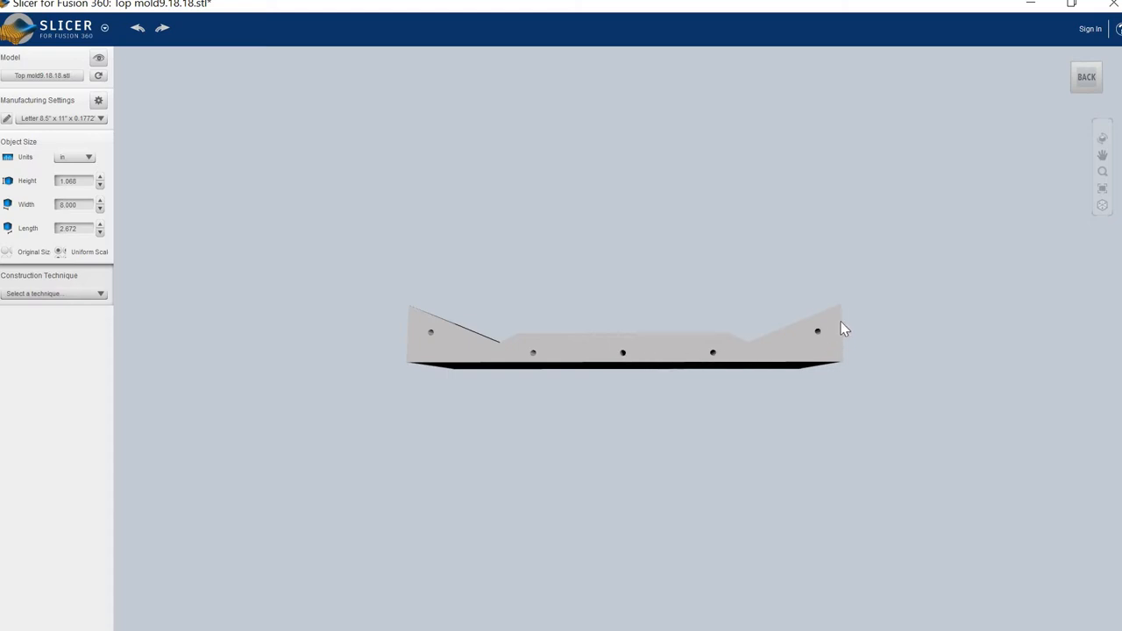
left_click_drag(446, 324, 743, 379)
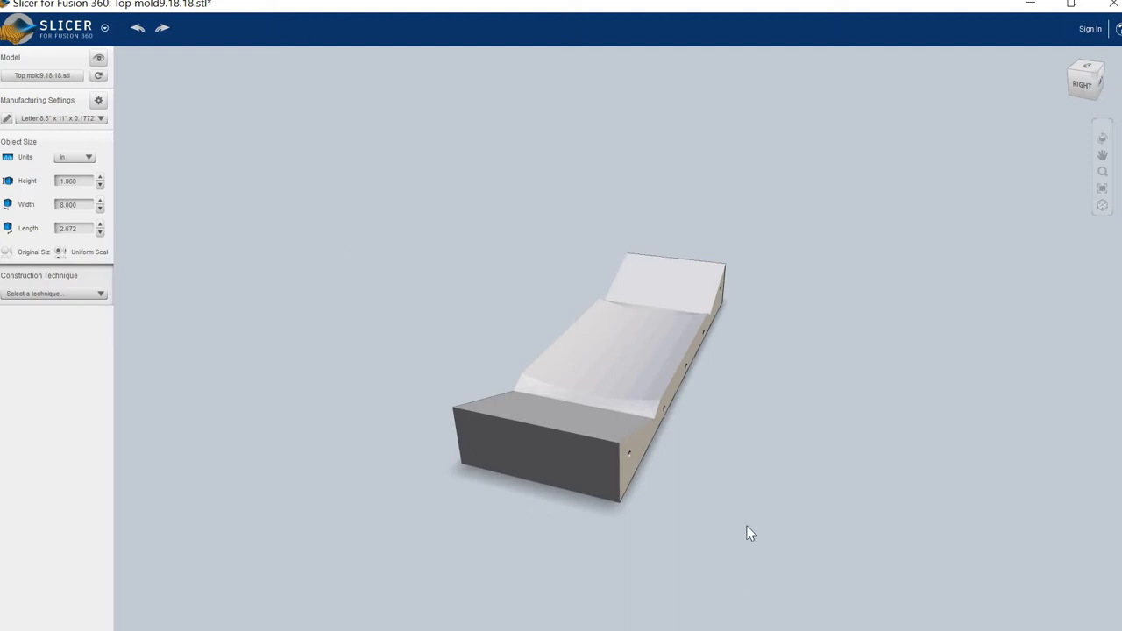
left_click_drag(602, 442, 491, 400)
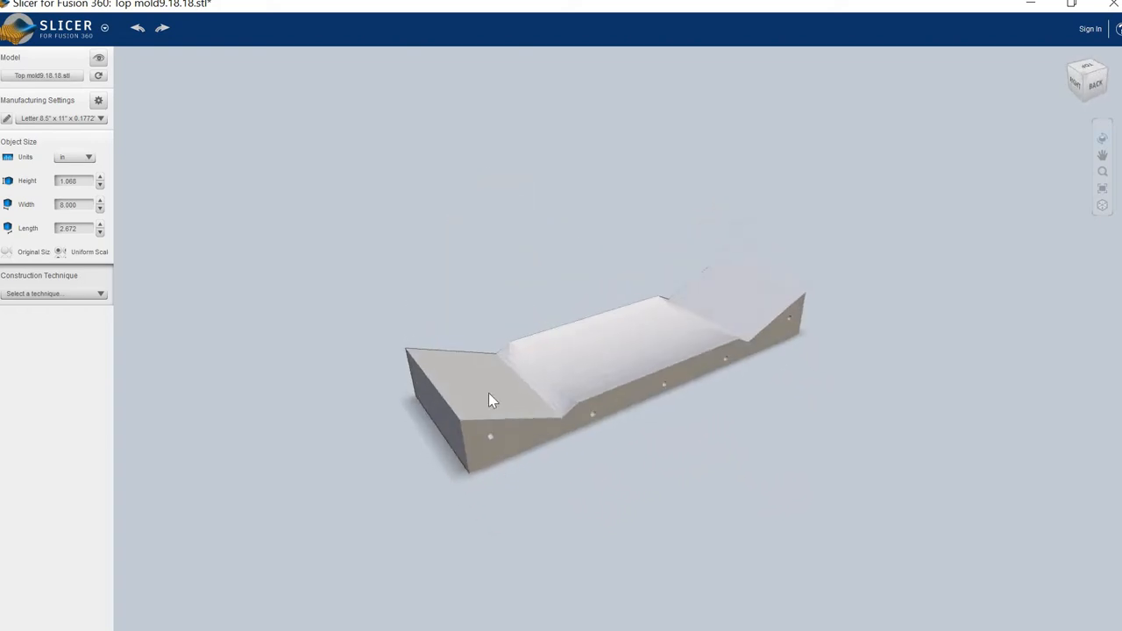
left_click(76, 25)
left_click(238, 92)
left_click(77, 25)
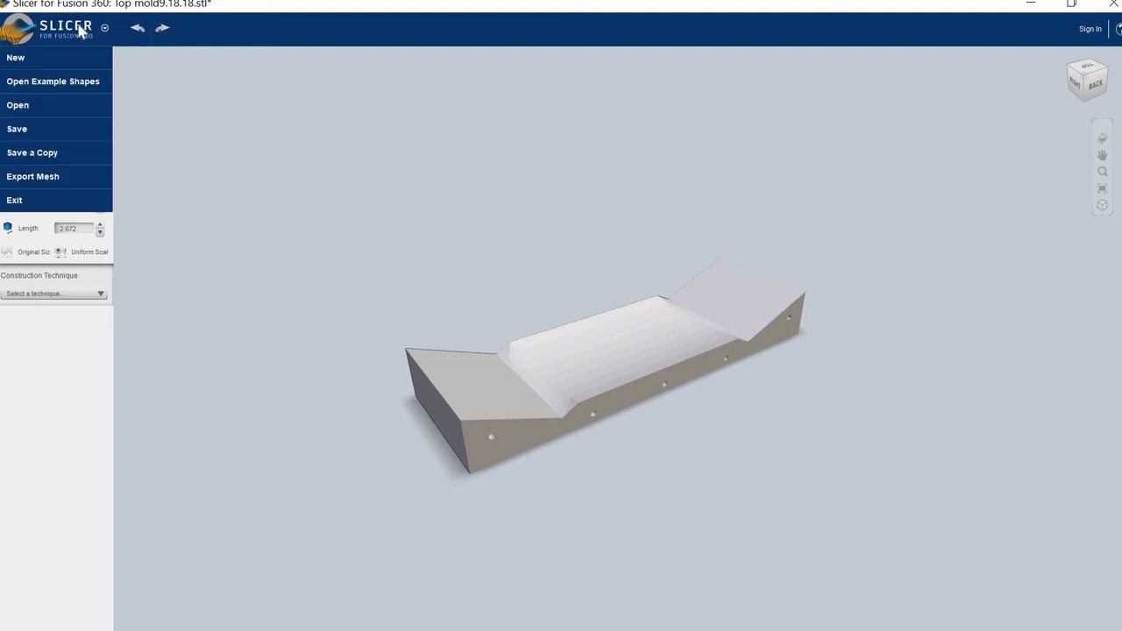
left_click(378, 153)
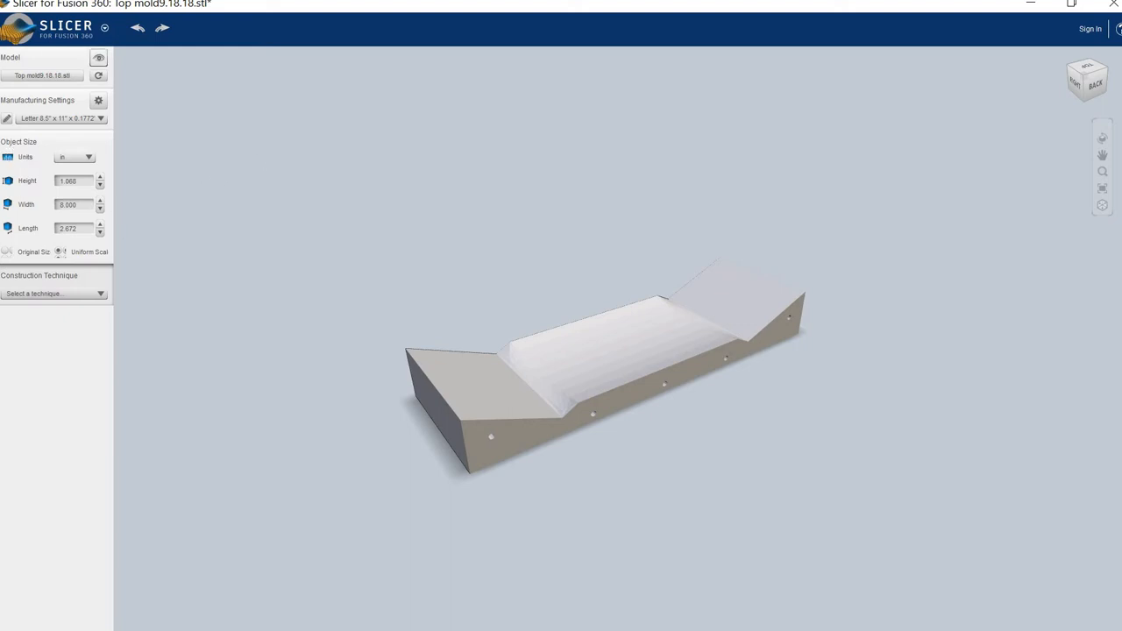
left_click(104, 28)
left_click(256, 113)
Step: Open the editor for the manufacturing presets and add a new preset
left_click(98, 100)
left_click(99, 119)
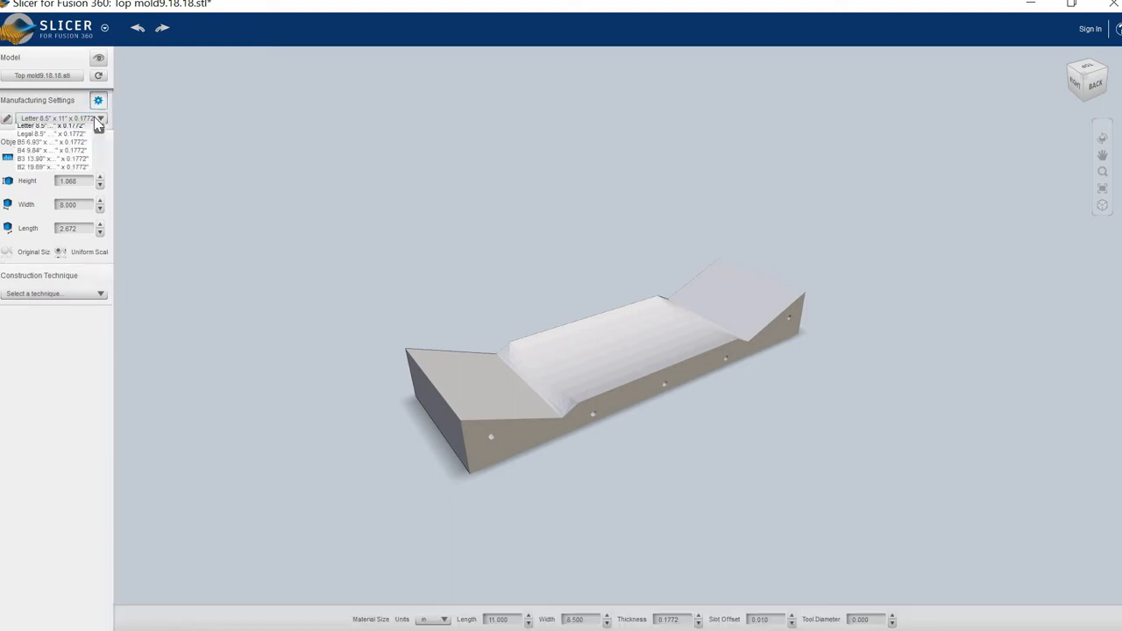
left_click(99, 120)
left_click(99, 119)
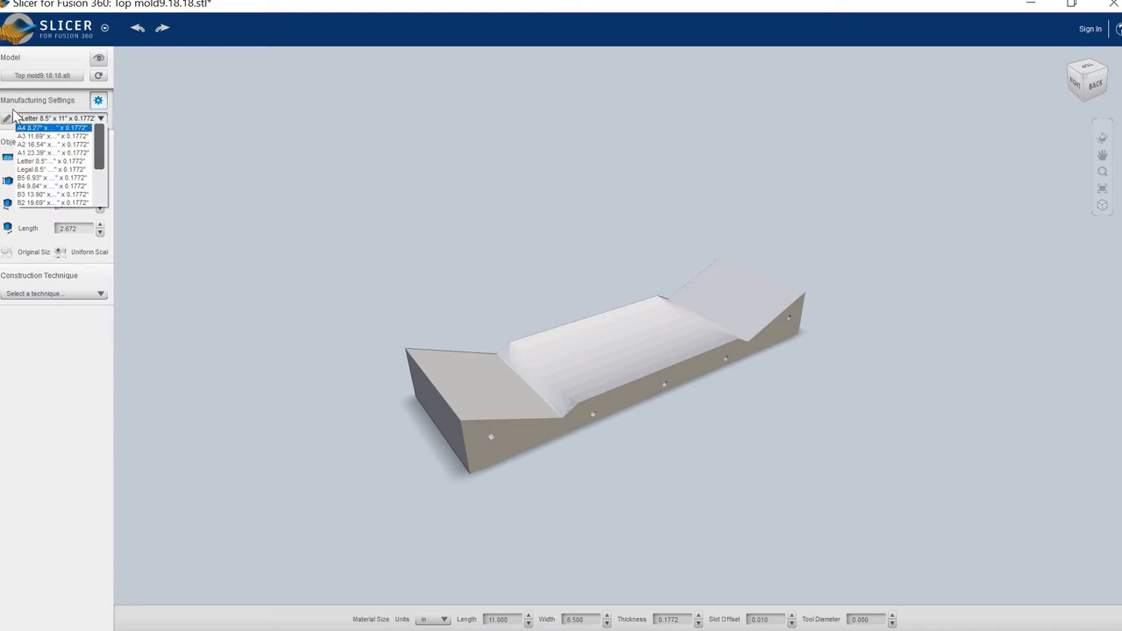
left_click(8, 117)
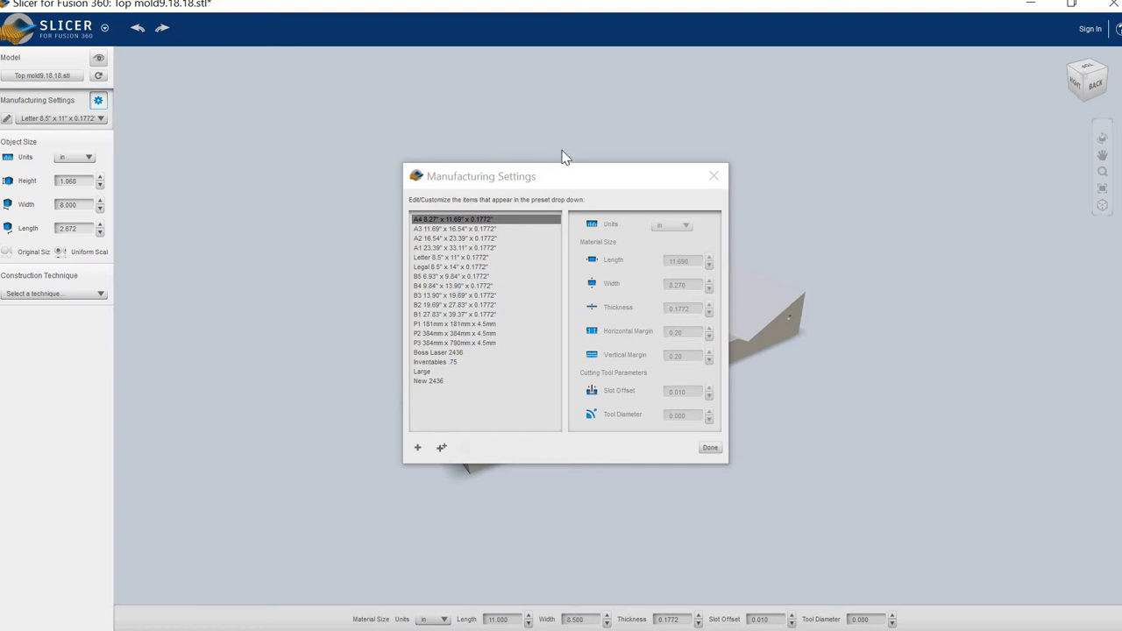
left_click(420, 447)
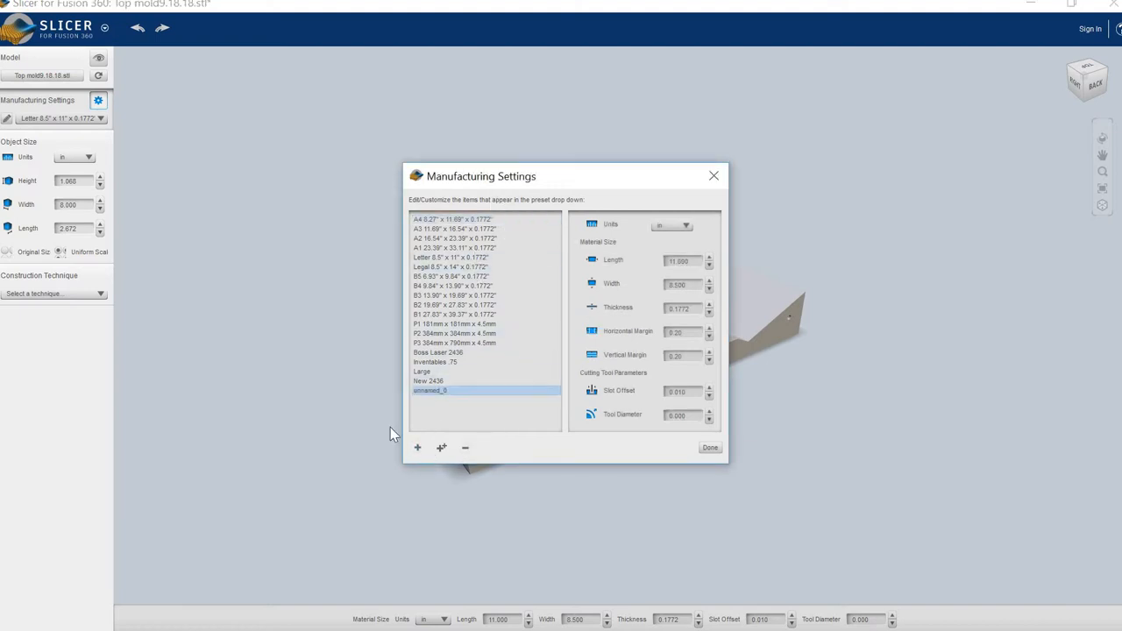
Step: Rename the new preset as Boss Laser 2436
double_click(432, 389)
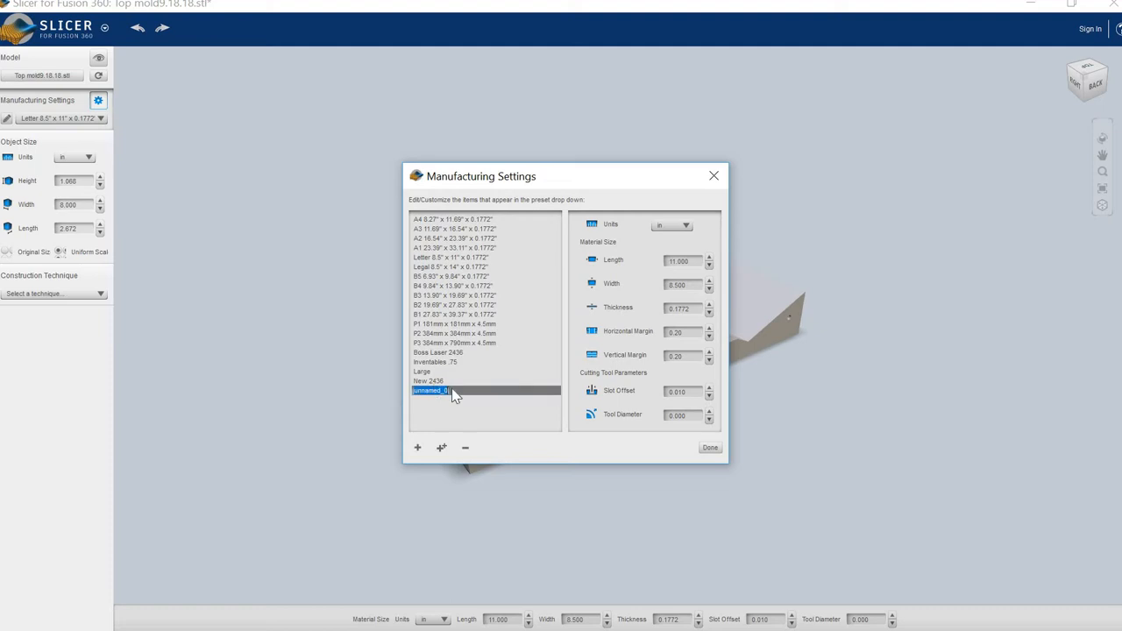
left_click(455, 387)
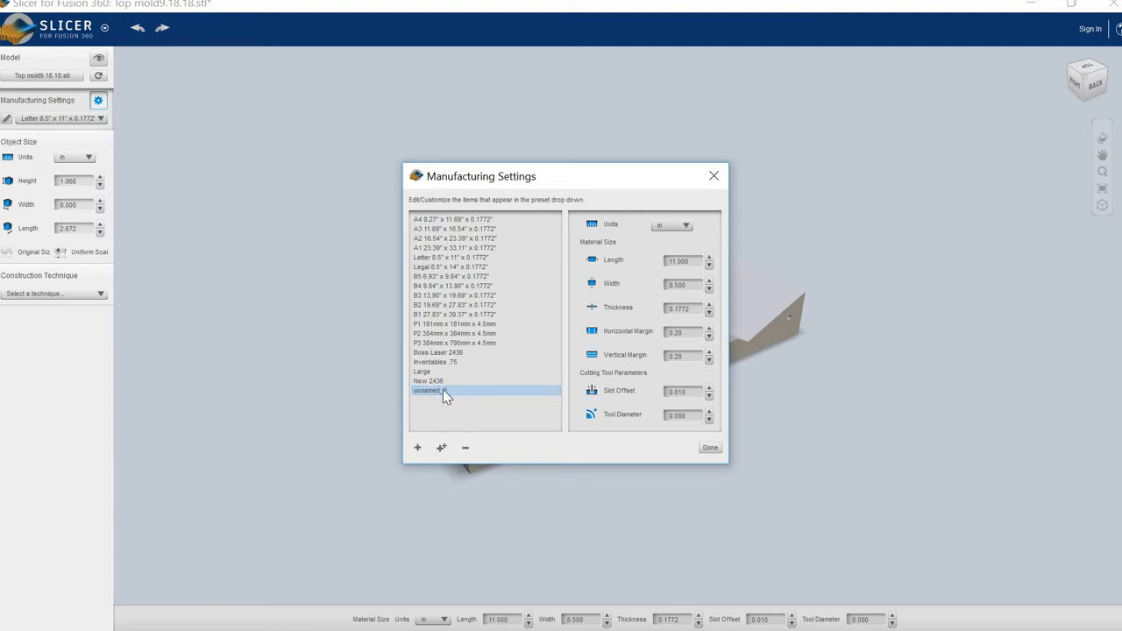
double_click(443, 390)
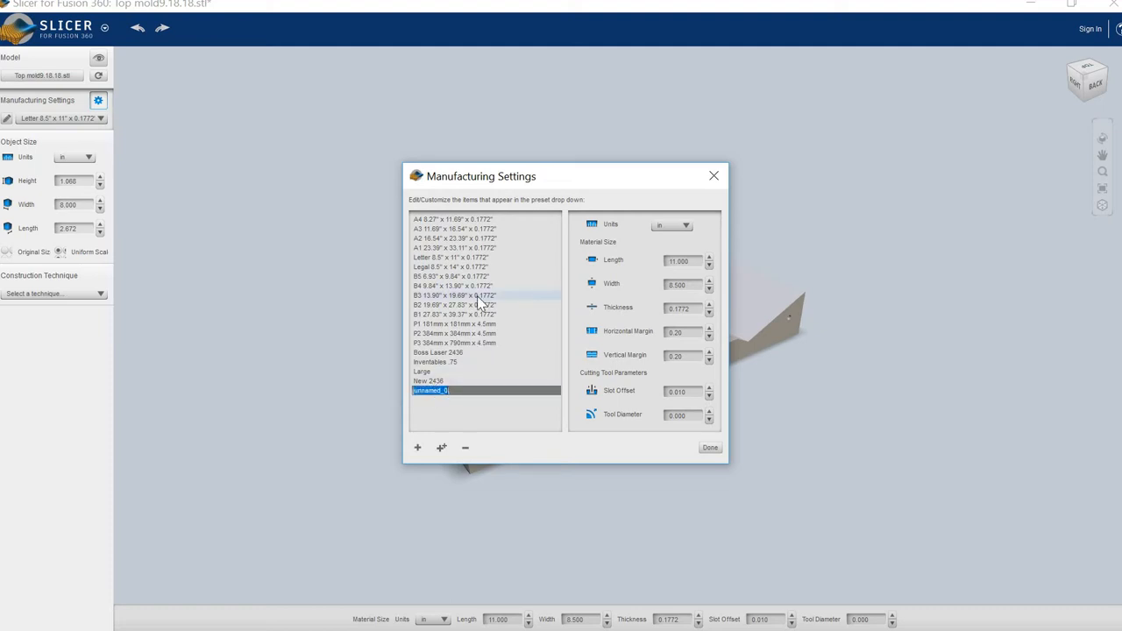
key("BackSpace")
type("Boss Laser")
type(" 24")
type("64")
key("BackSpace")
key("BackSpace")
type("36")
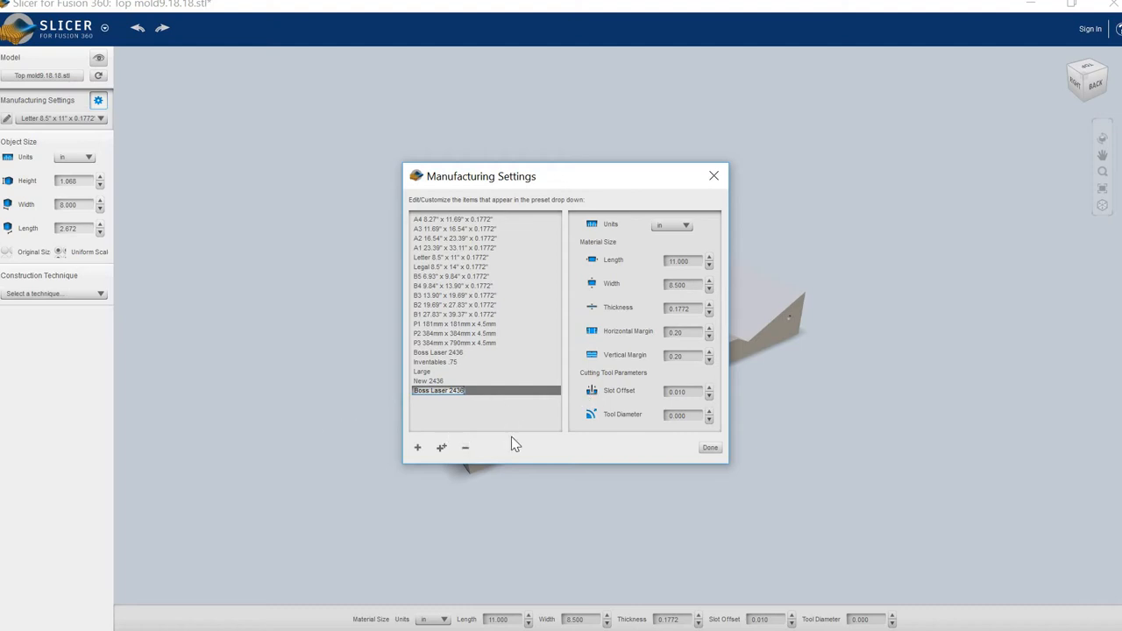
left_click(520, 391)
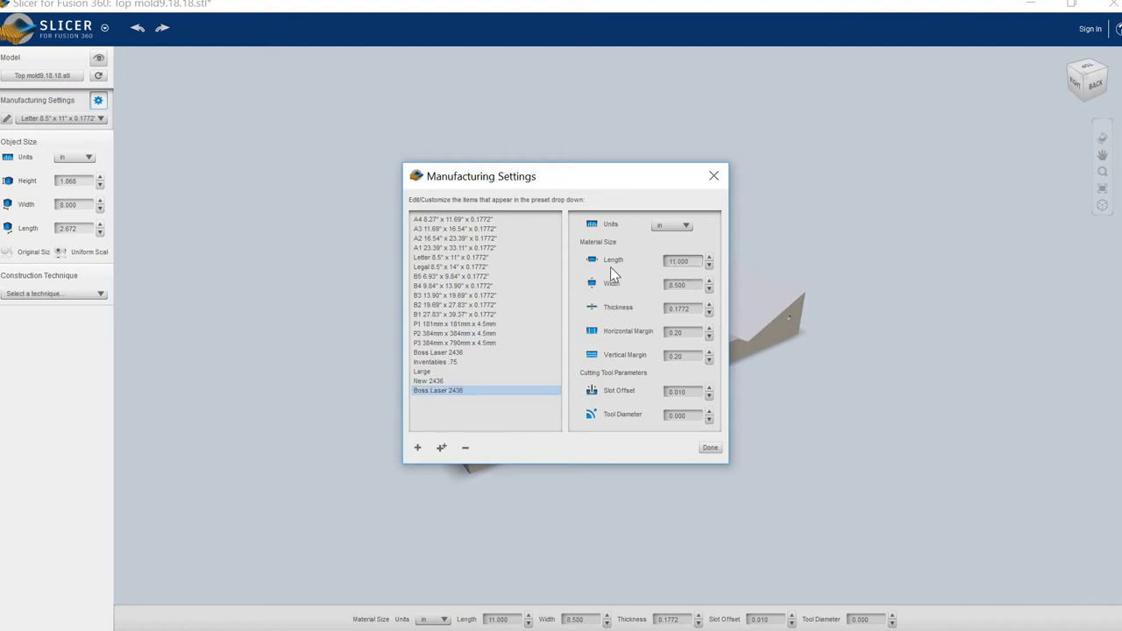
Step: Set the new preset's material size to 36 in long, 24 in wide and 0.5 in thick
left_click_drag(697, 260, 643, 260)
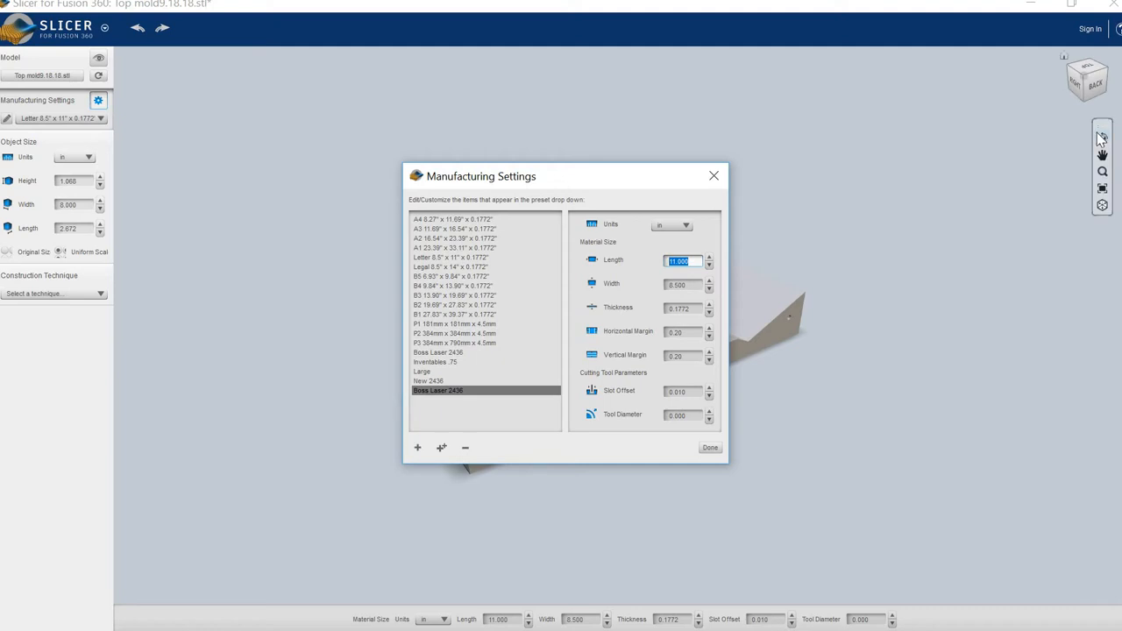
type("36")
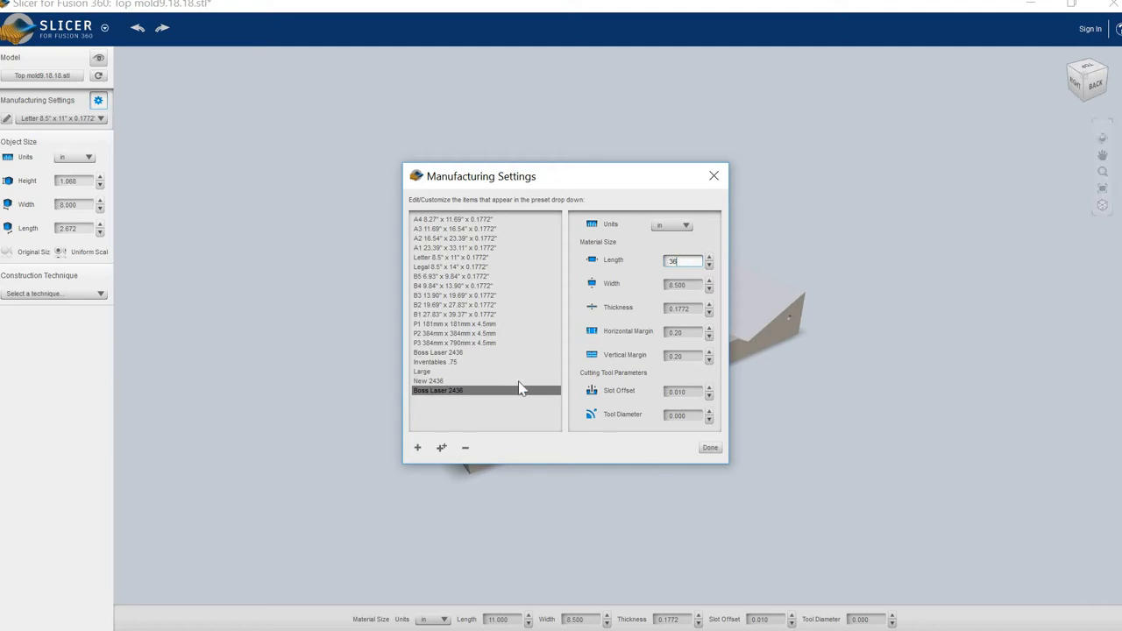
left_click(666, 284)
double_click(660, 285)
key("Tab")
left_click_drag(699, 309, 663, 317)
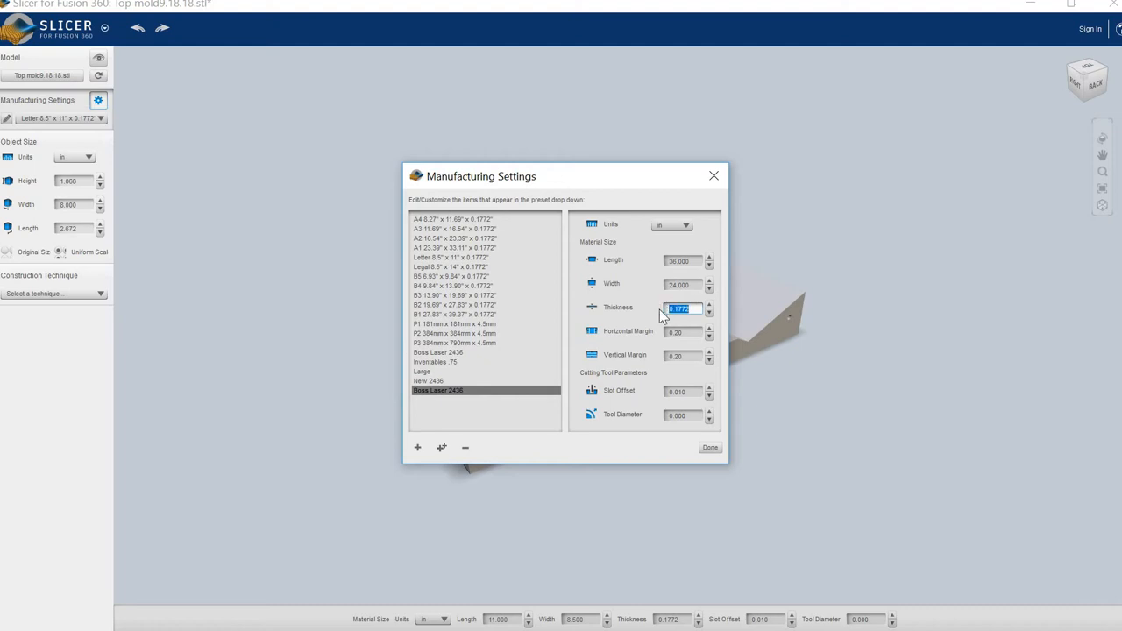
key("BackSpace")
Step: Switch the new preset's units to mm and finish editing the manufacturing settings
left_click(668, 226)
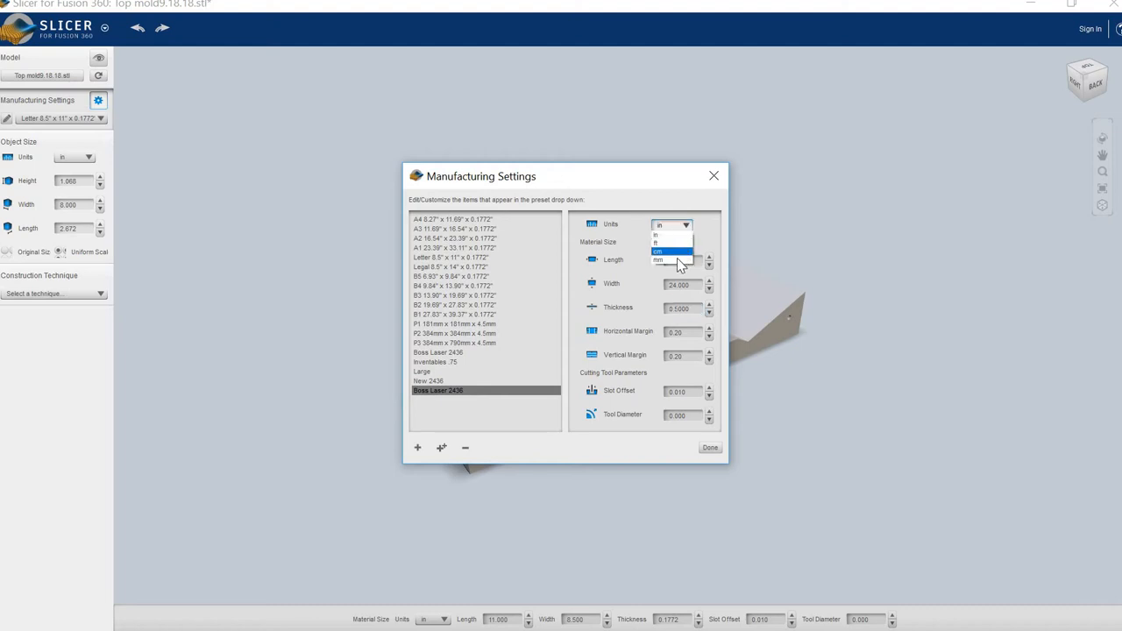
left_click(677, 259)
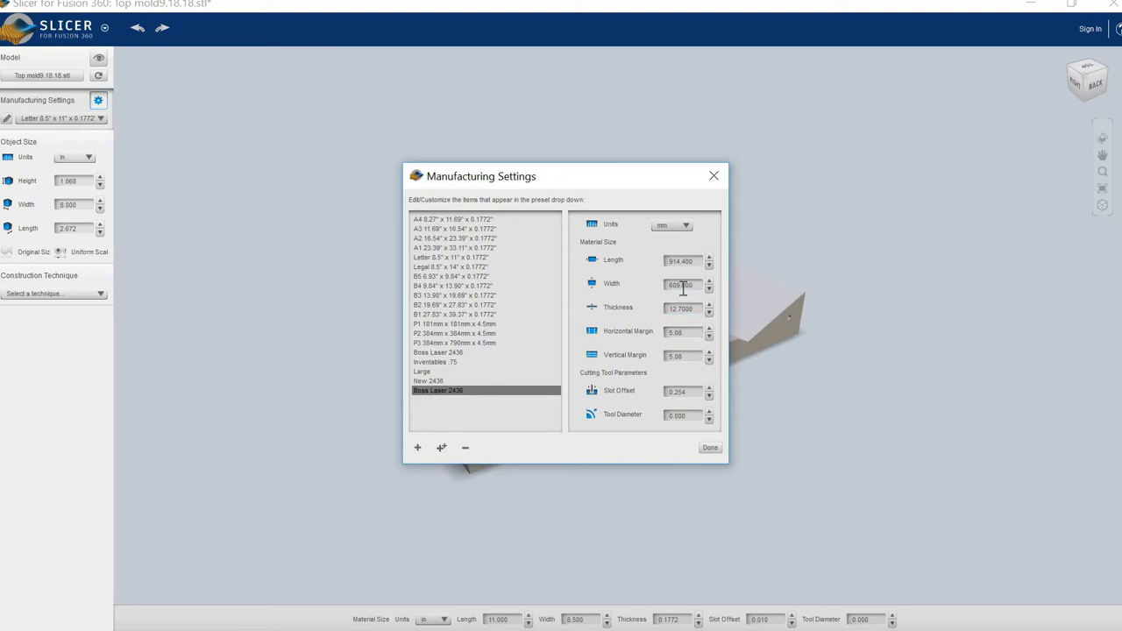
left_click(714, 451)
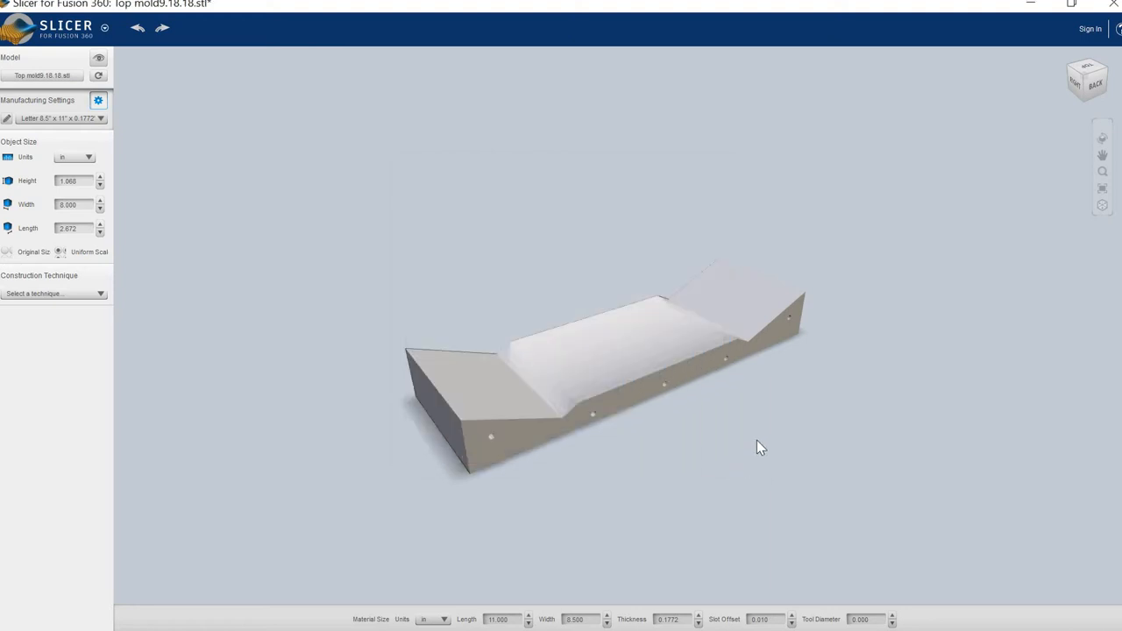
Step: Switch the object size units to mm and back to inches
left_click(88, 158)
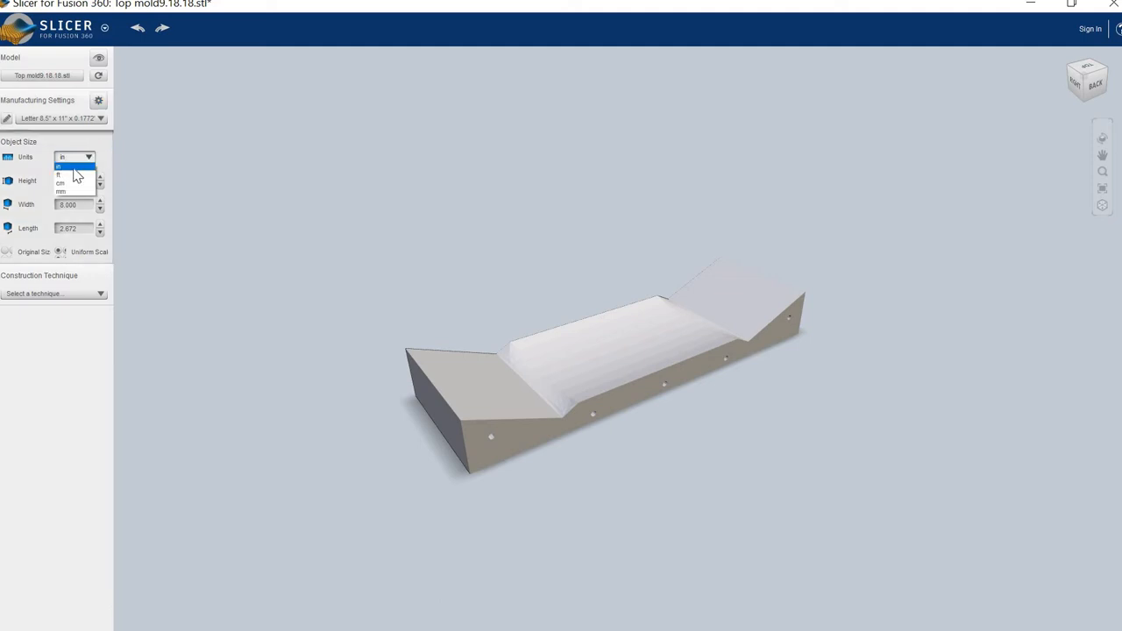
left_click(81, 190)
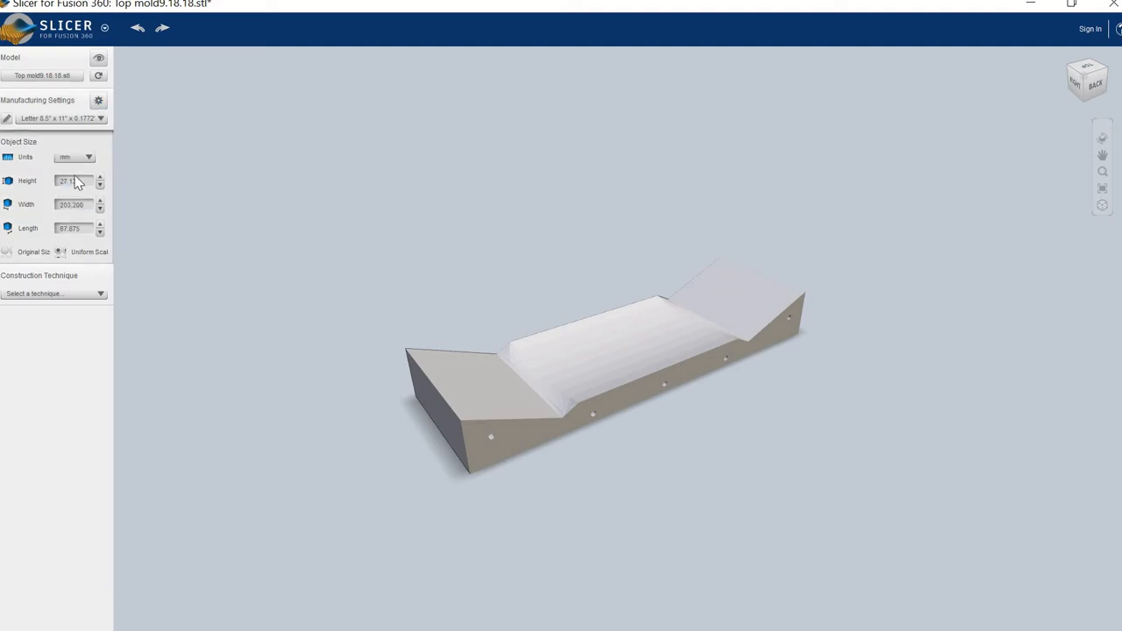
left_click(83, 157)
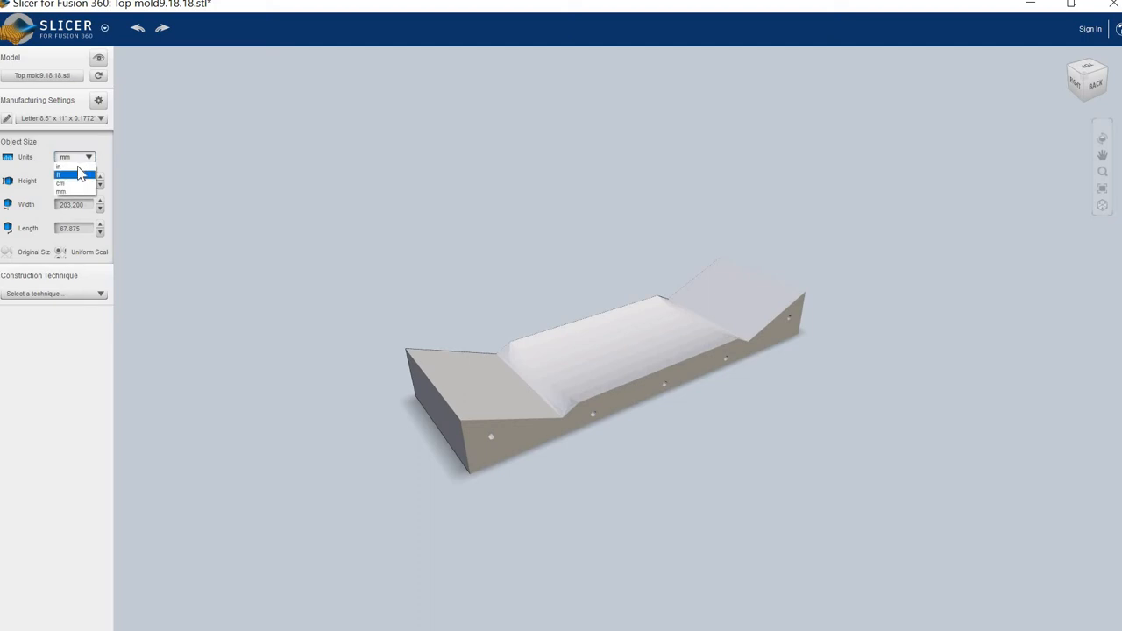
left_click(68, 167)
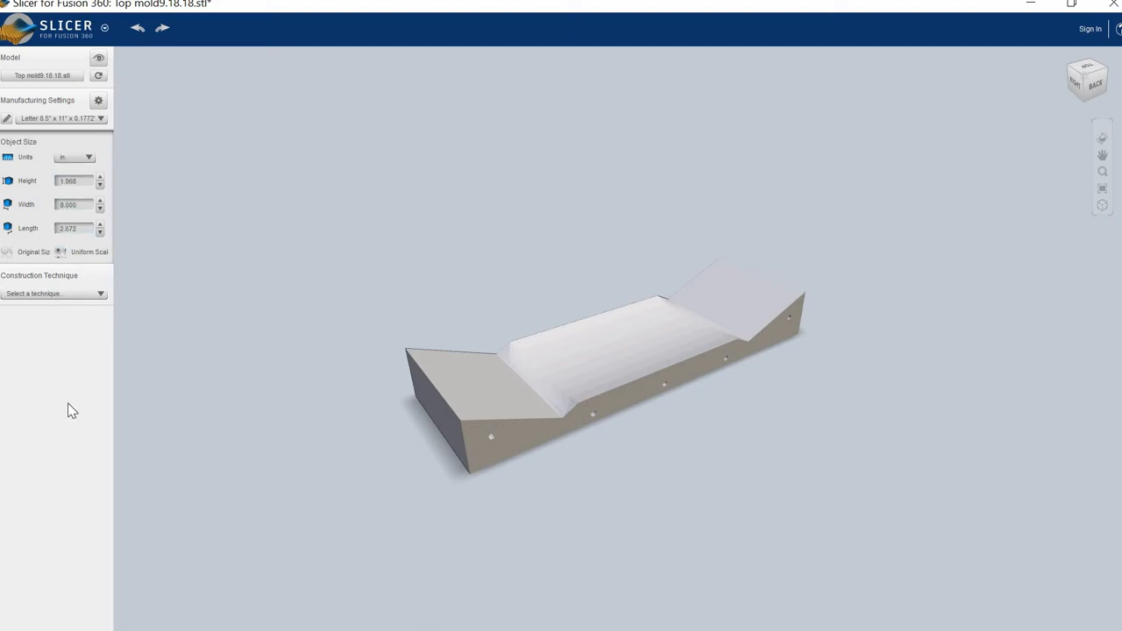
Step: Scale the mold model uniformly by setting its width to 35 in
double_click(88, 205)
left_click(548, 380)
double_click(68, 202)
type(".35")
key("Return")
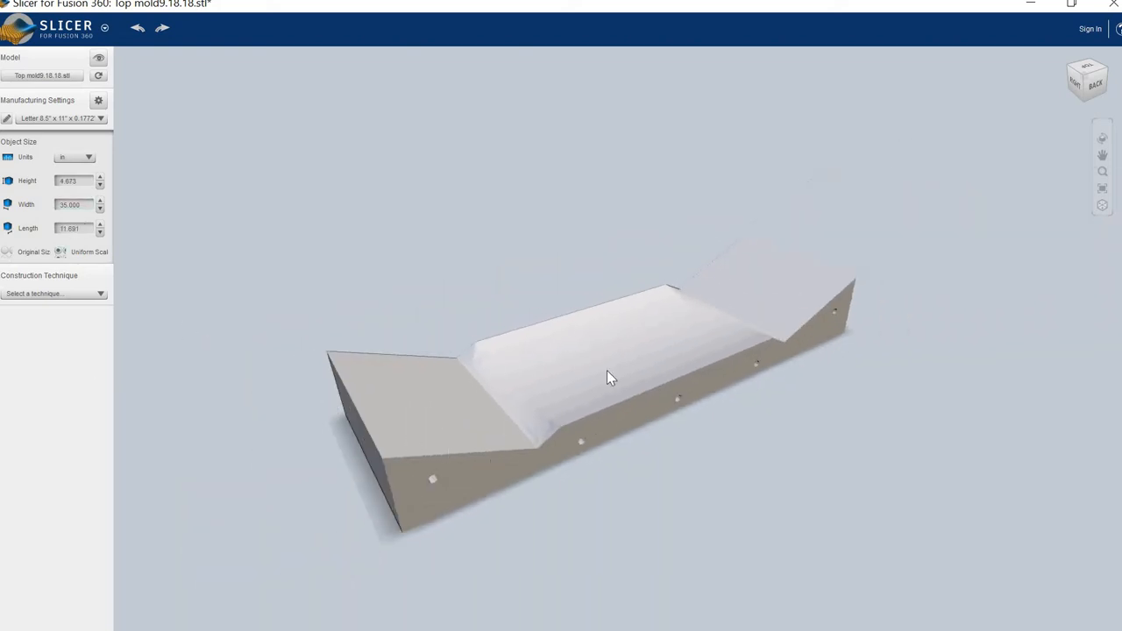
mouse_move(604, 396)
right_mouse_down()
mouse_move(538, 353)
mouse_move(523, 359)
mouse_move(596, 395)
right_mouse_up()
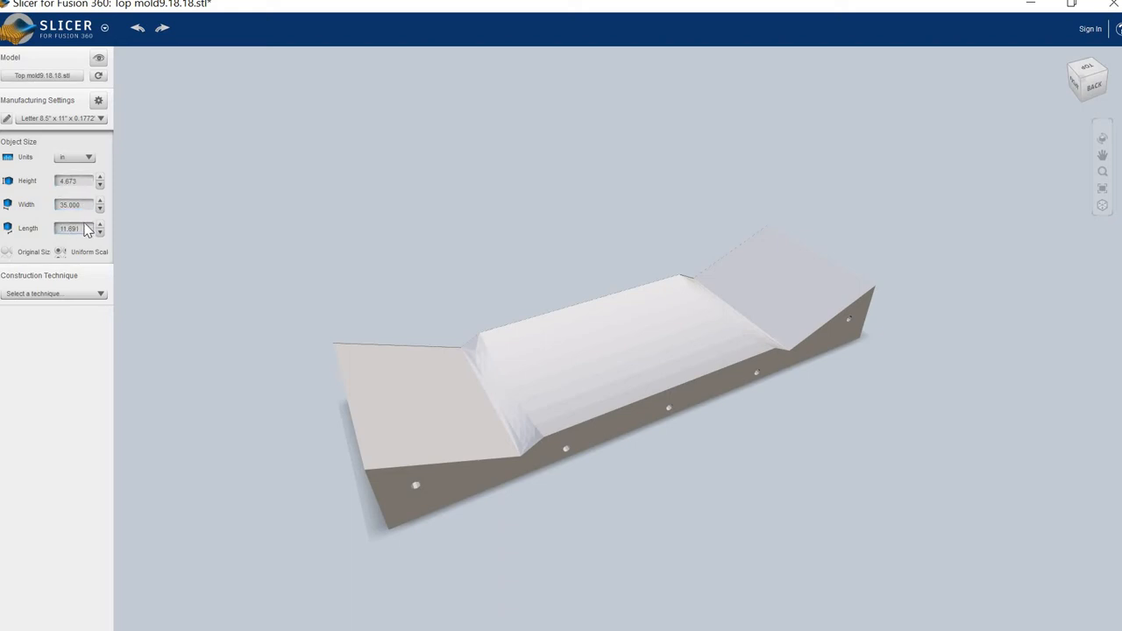
left_click(100, 225)
left_click(81, 205)
Step: Set the construction technique to Stacked Slices and view the sliced mold from its end
left_click(44, 295)
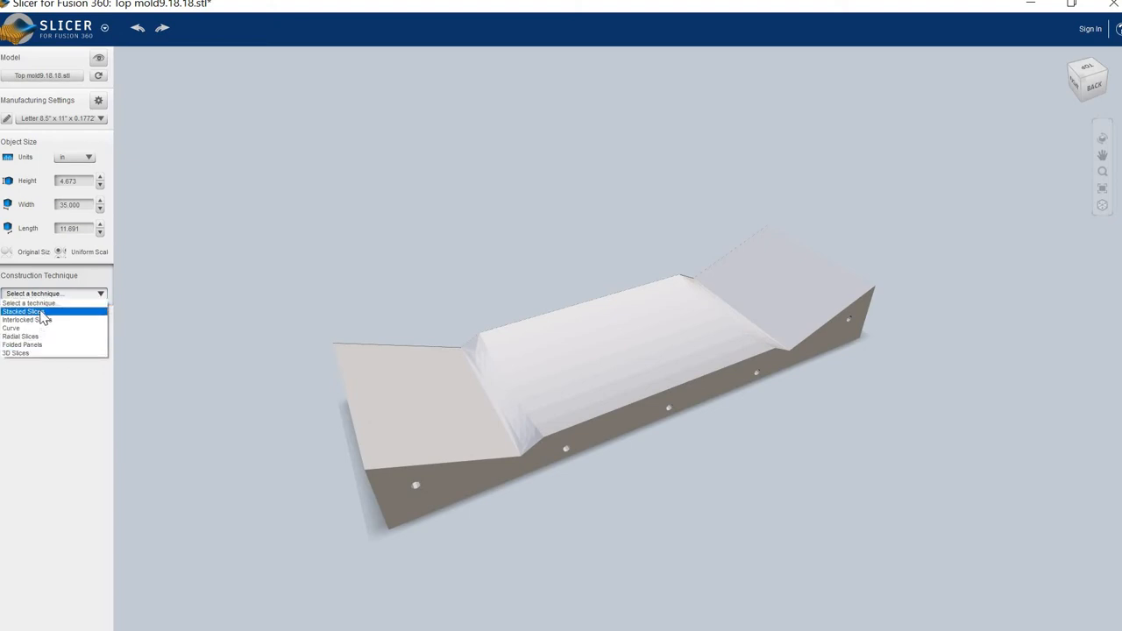
left_click(41, 312)
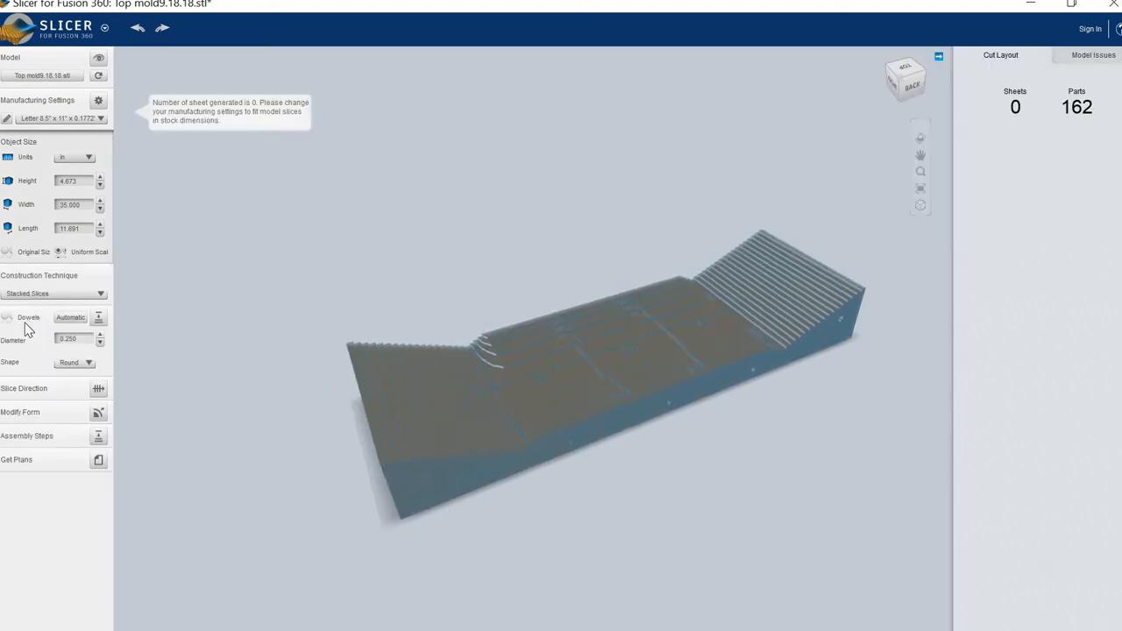
left_click_drag(686, 539, 876, 377)
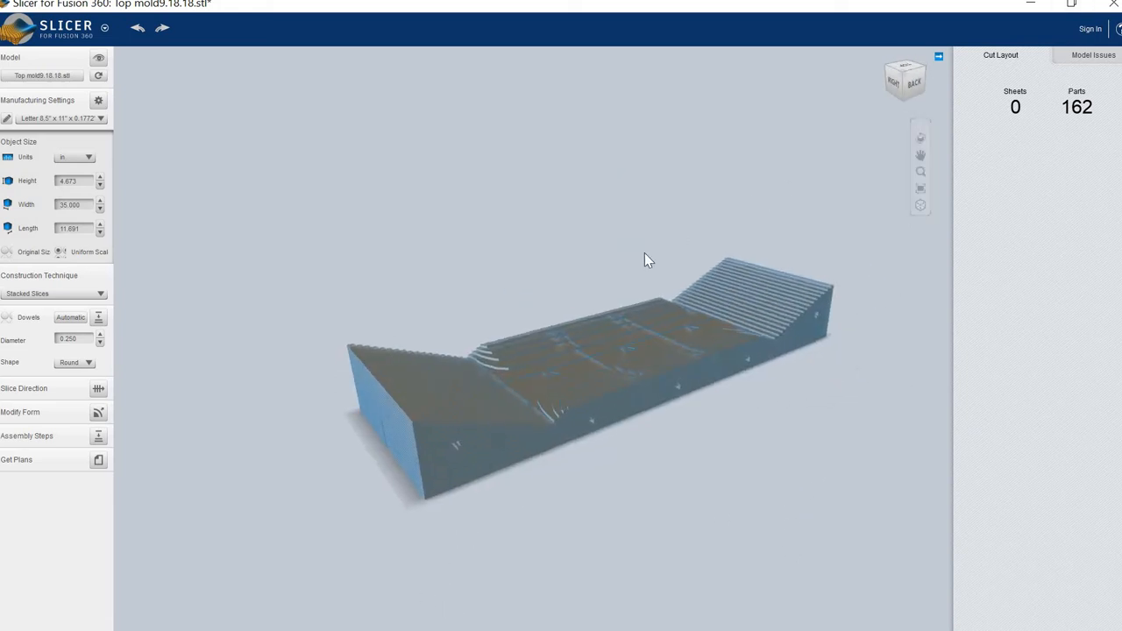
left_click_drag(438, 395, 596, 402)
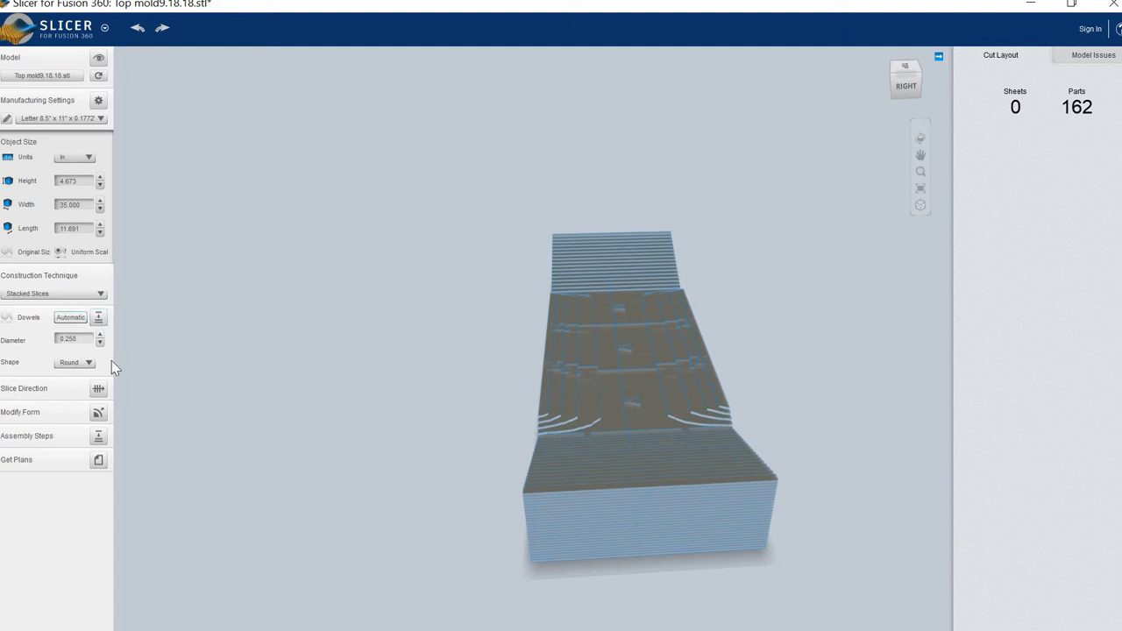
Step: Rotate the slice direction a quarter turn so upright slices run along the mold's long side
left_click(98, 389)
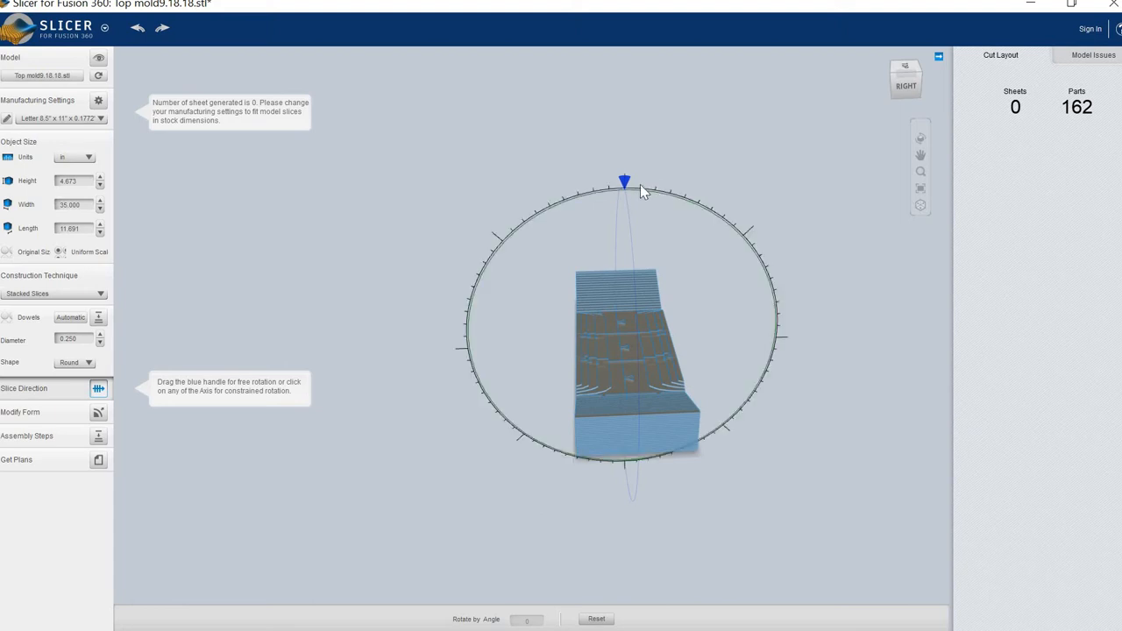
left_click_drag(801, 267, 805, 349)
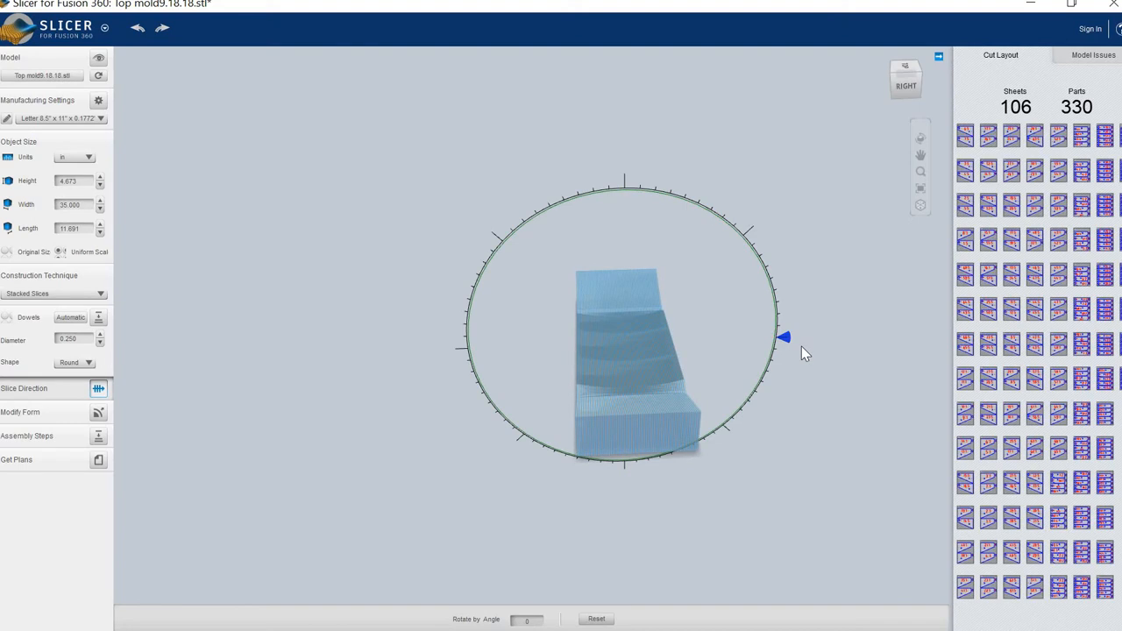
left_click_drag(566, 343, 589, 352)
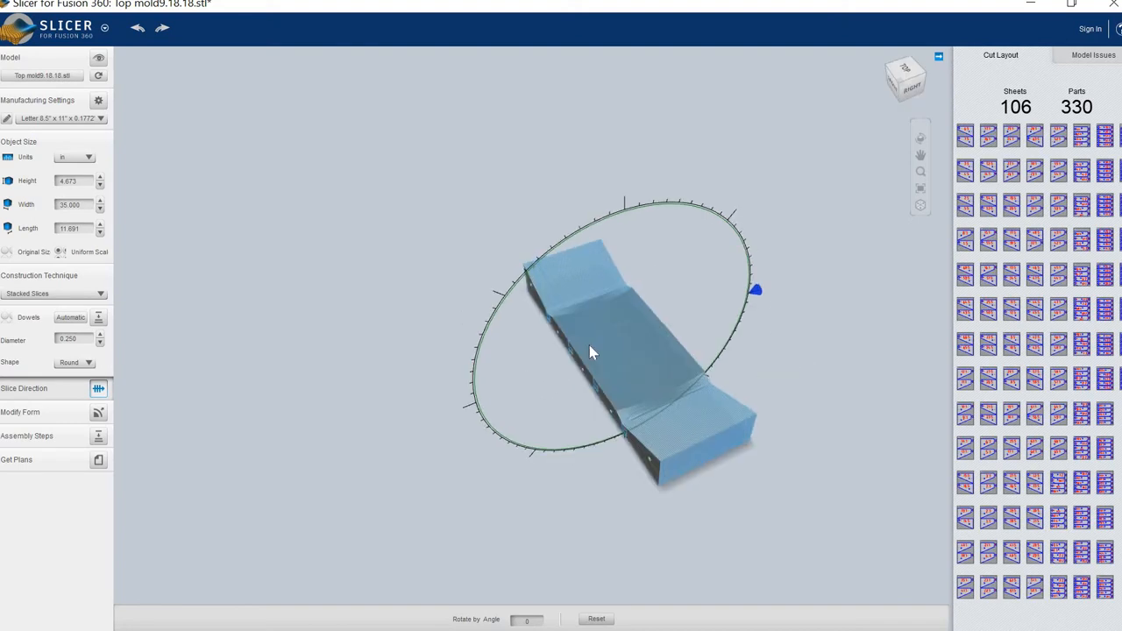
left_click_drag(690, 420, 513, 389)
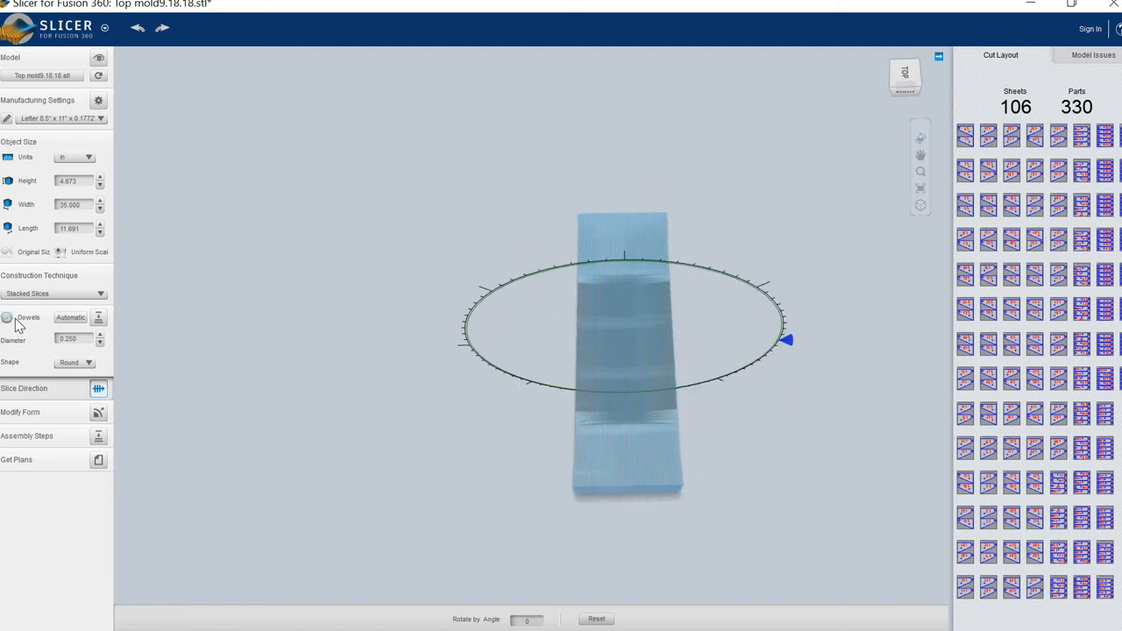
Step: Apply the Boss Laser 2436 material preset and examine the resulting slices and dowel holes around the mold
left_click(68, 126)
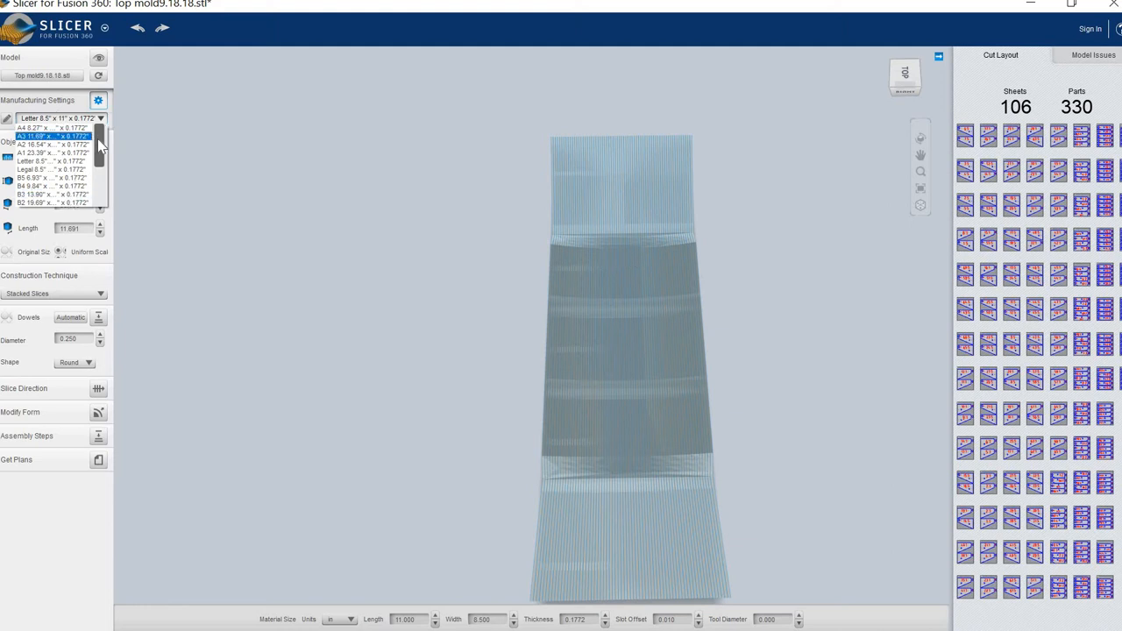
left_click_drag(99, 153, 103, 201)
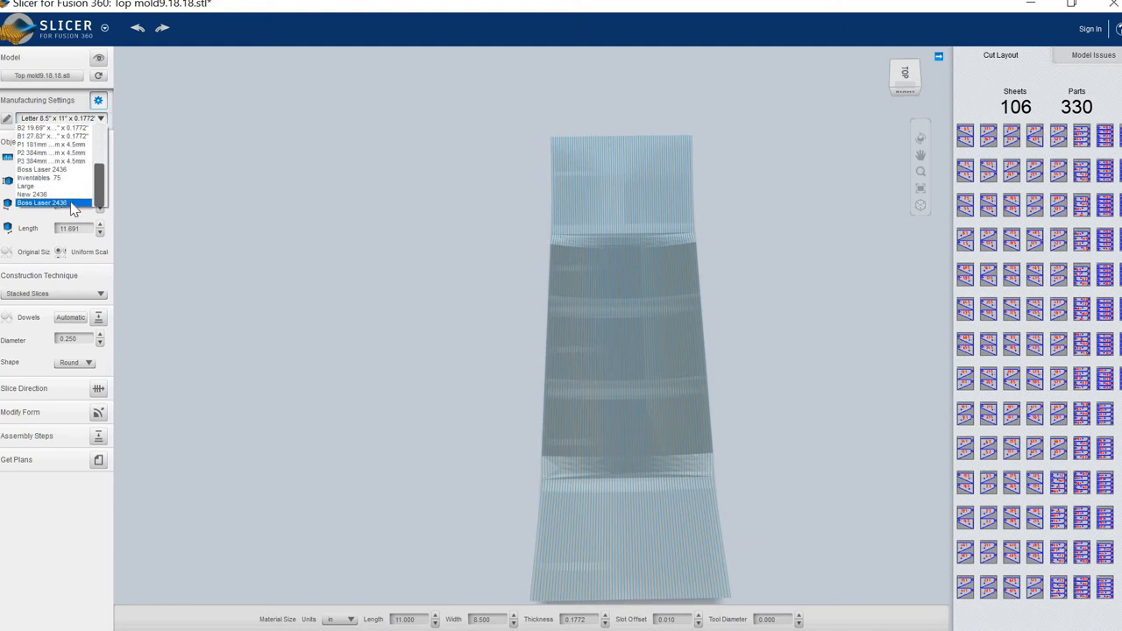
left_click(77, 202)
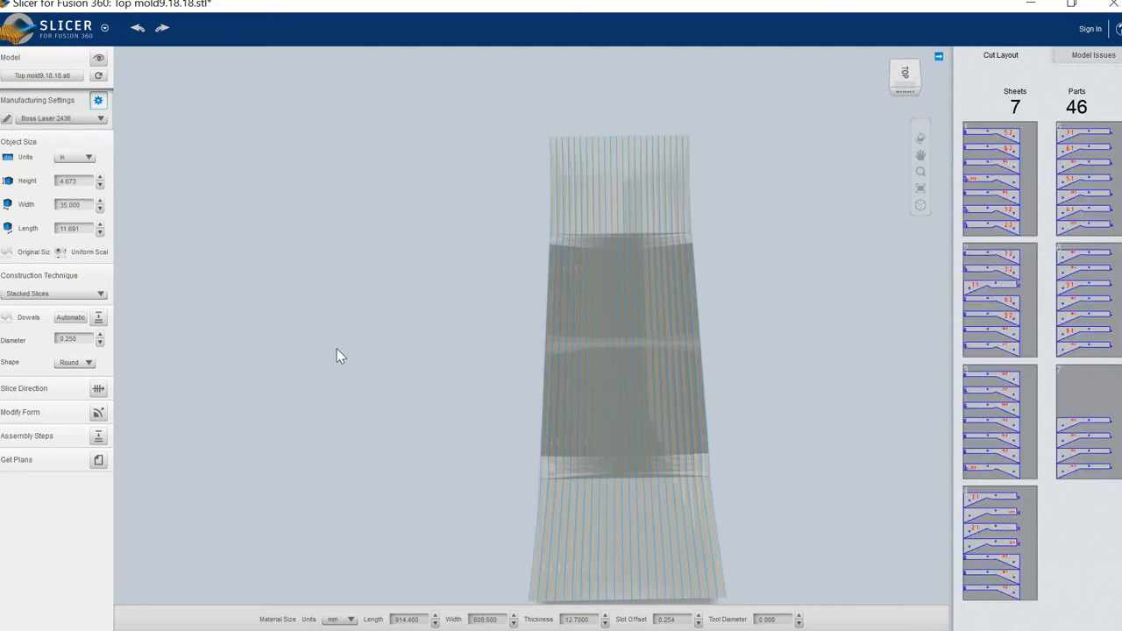
left_click_drag(459, 330, 614, 337)
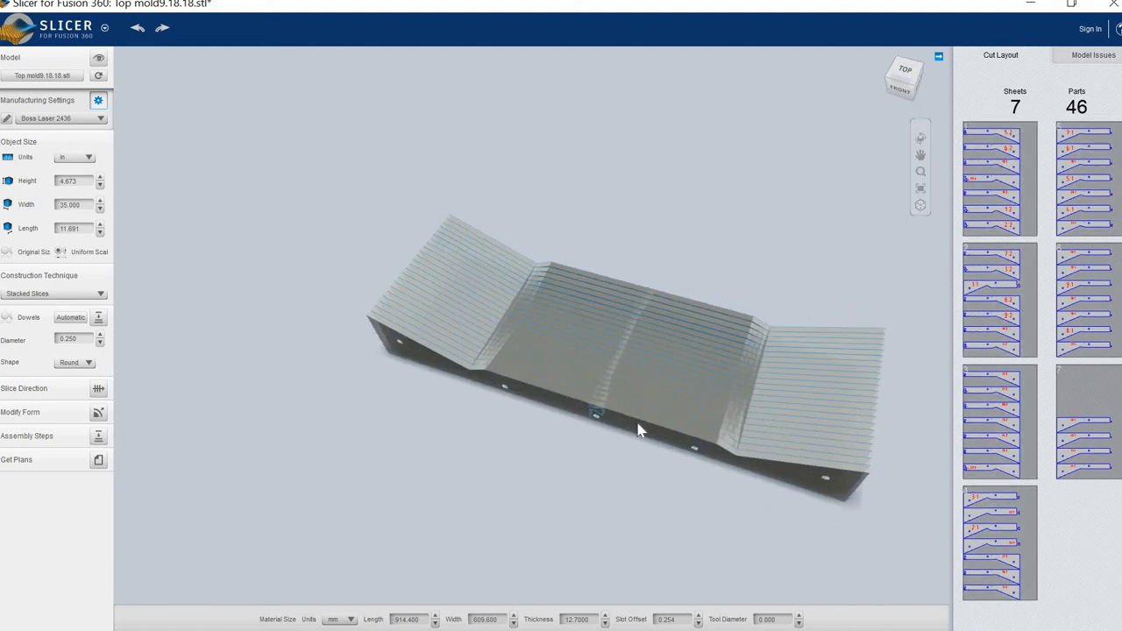
left_click_drag(683, 345, 934, 315)
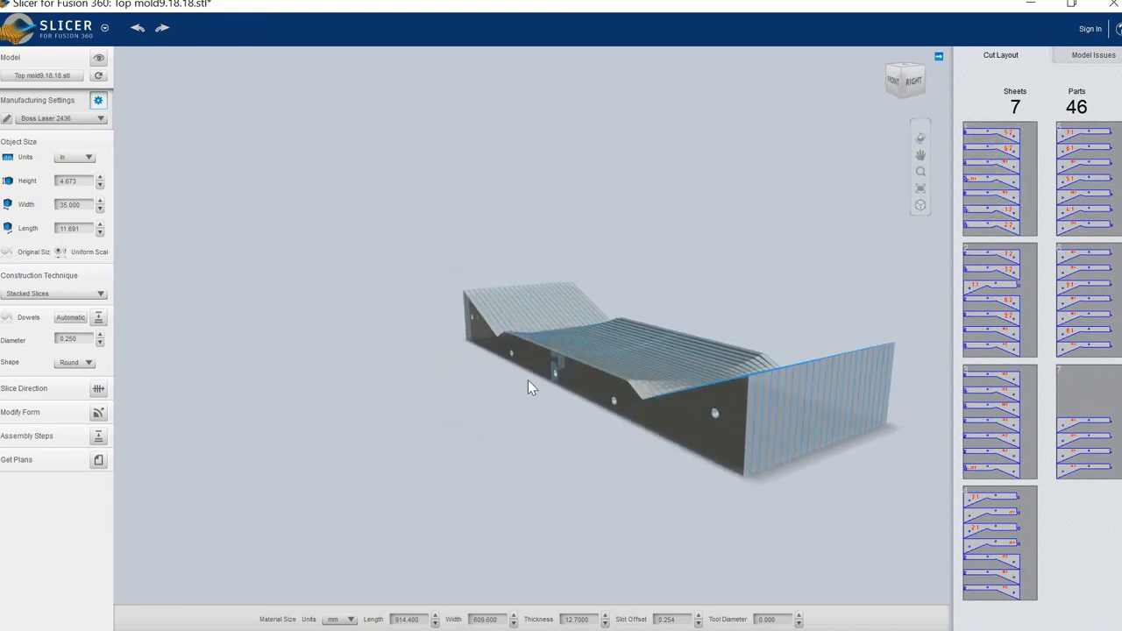
left_click_drag(574, 368, 659, 318)
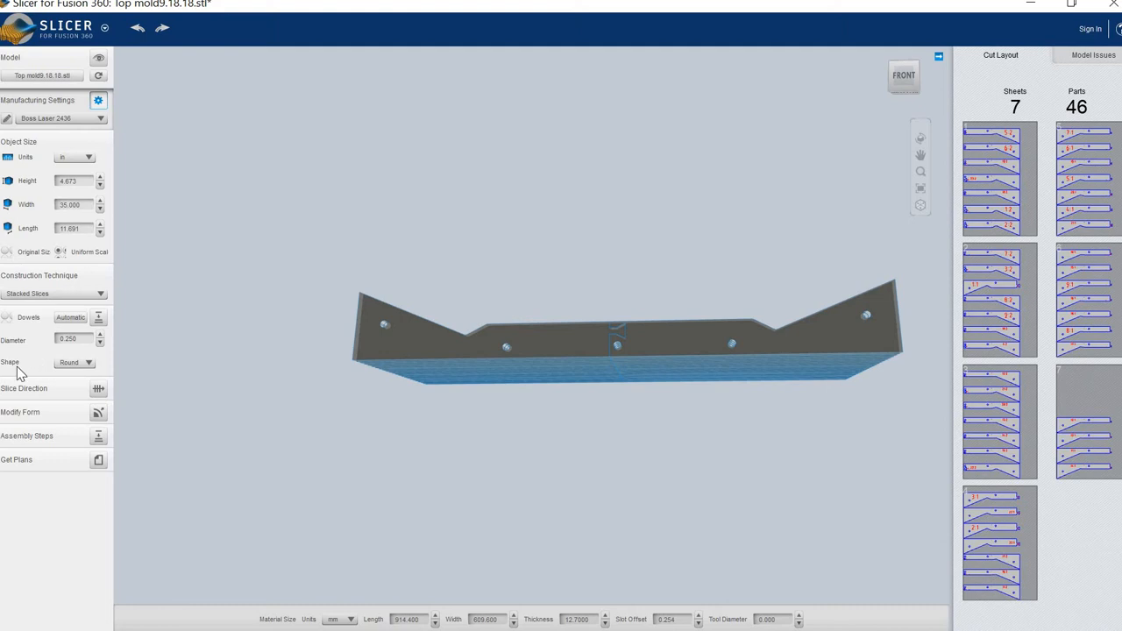
Step: Rotate the slice direction to run across the mold's width and on to flat horizontal layers
left_click(94, 390)
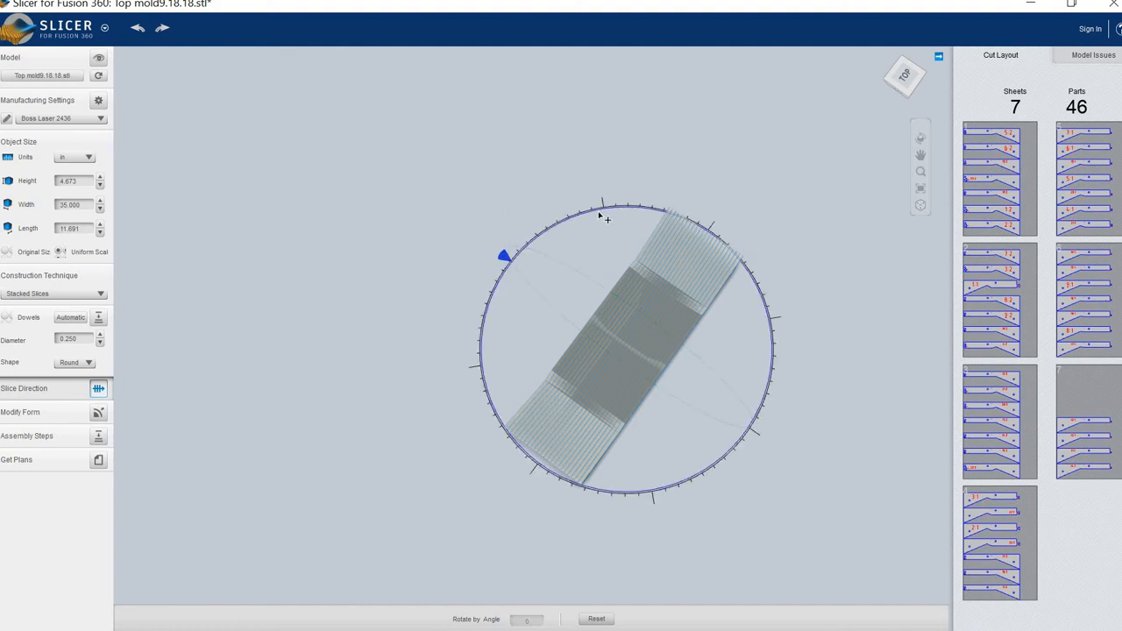
left_click_drag(567, 214, 713, 219)
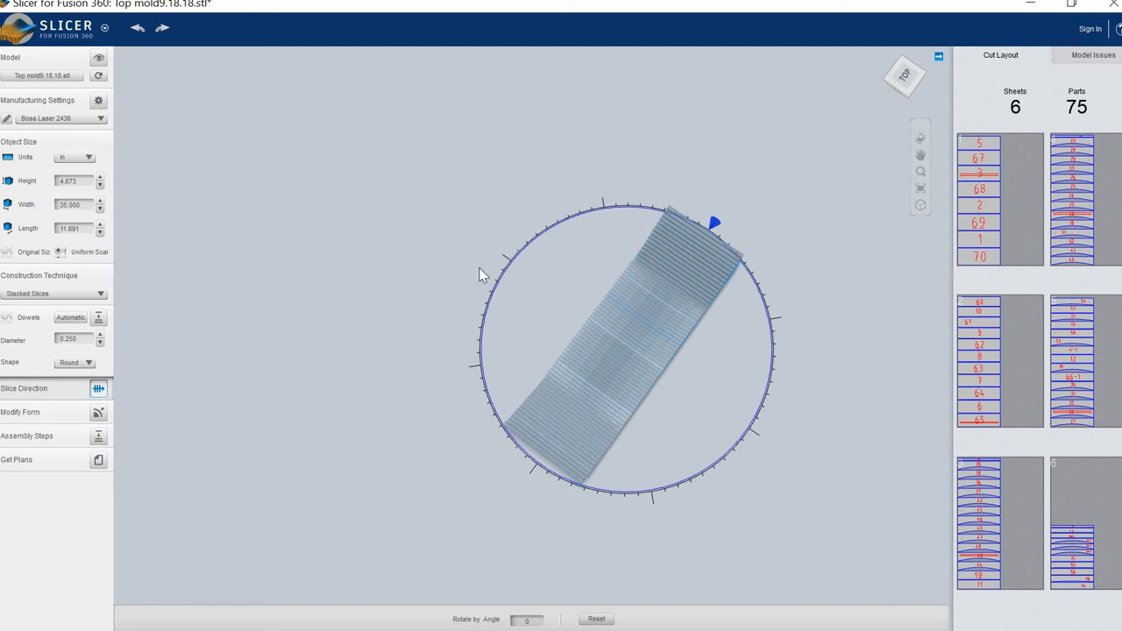
left_click_drag(328, 220, 336, 155)
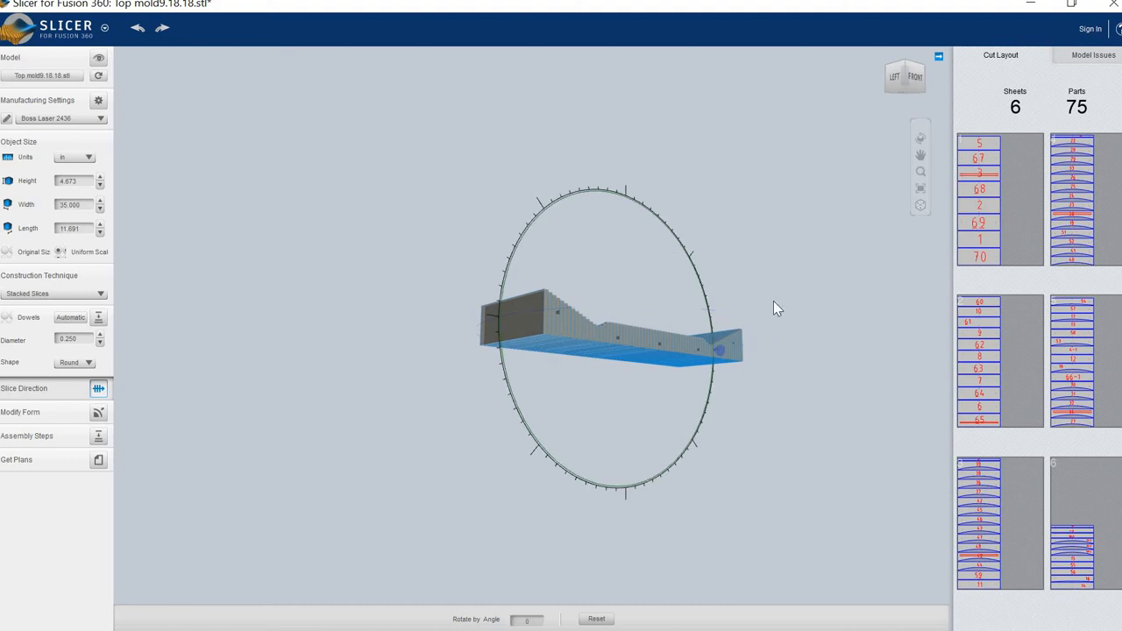
left_click(707, 301)
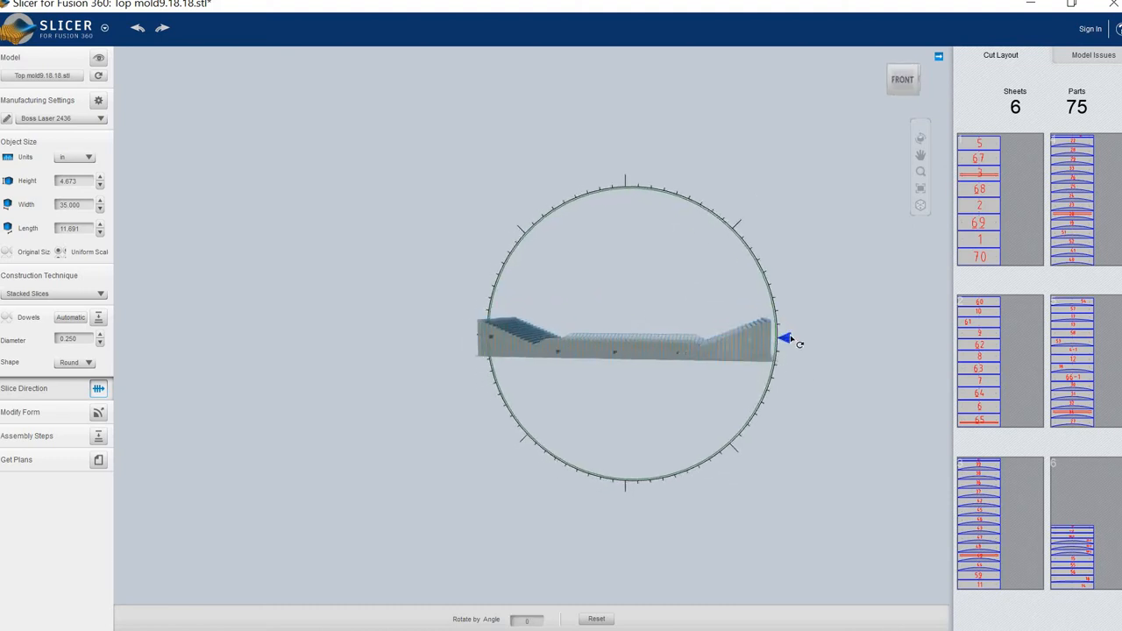
left_click_drag(788, 339, 624, 178)
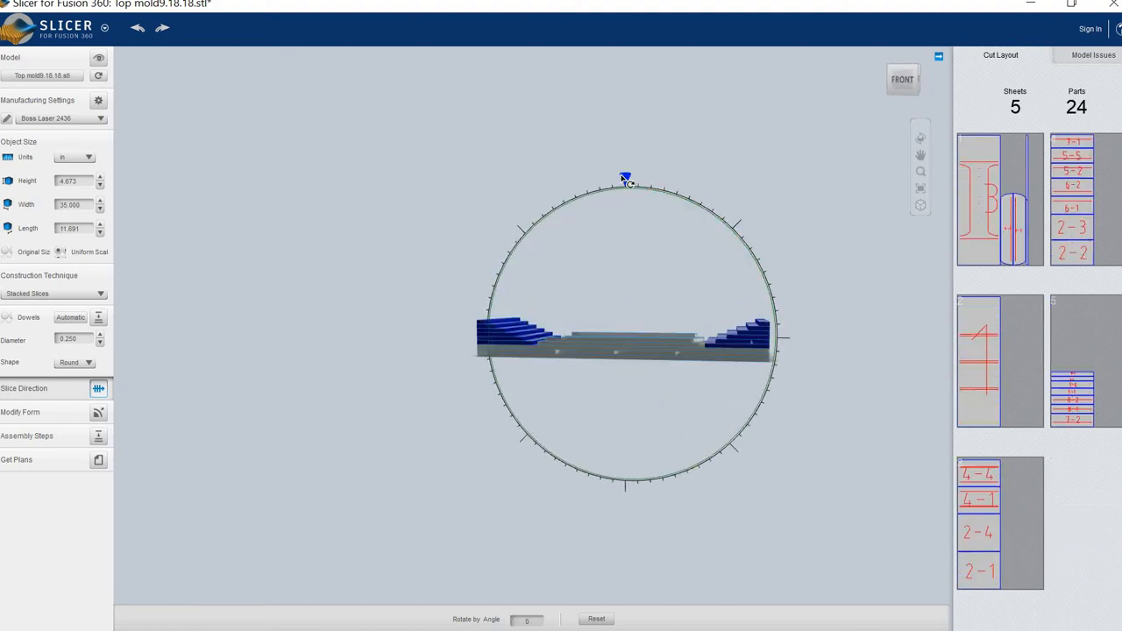
Step: Rotate the slice direction to upright slices along the mold's long side and open the cutting plans
right_click_drag(511, 195, 721, 225)
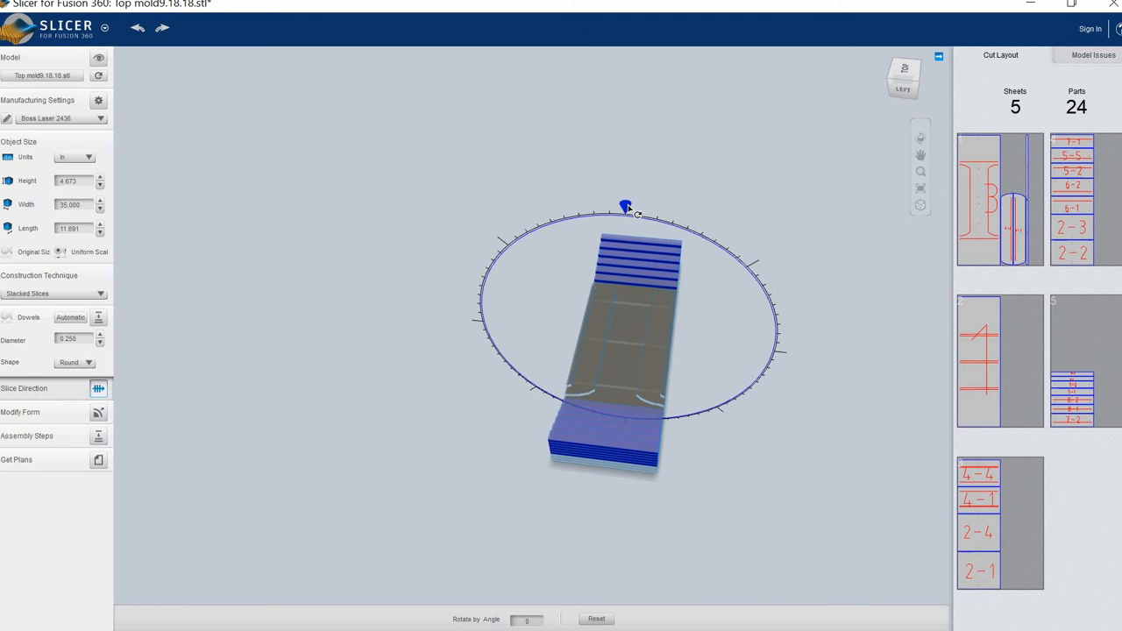
left_click_drag(733, 274, 771, 361)
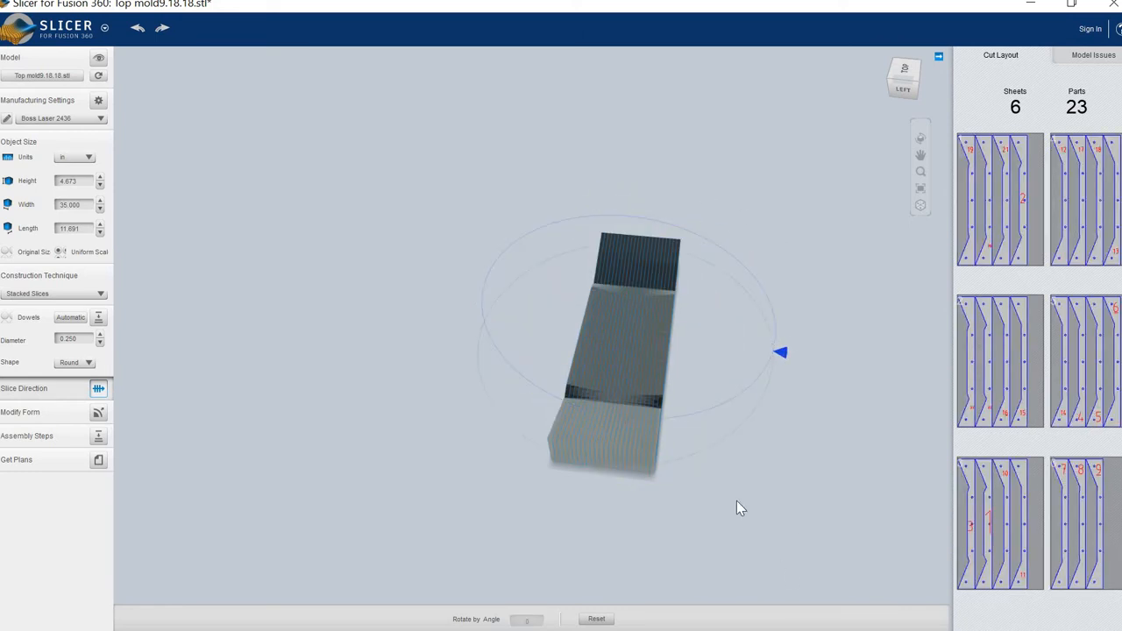
left_click_drag(783, 478, 776, 366)
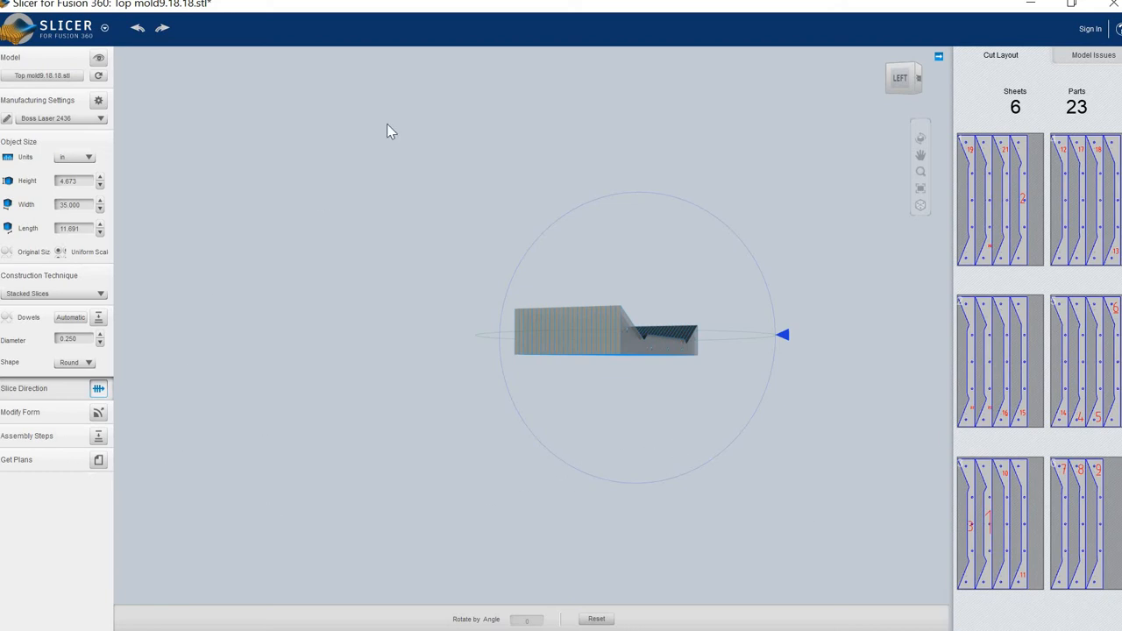
left_click(97, 461)
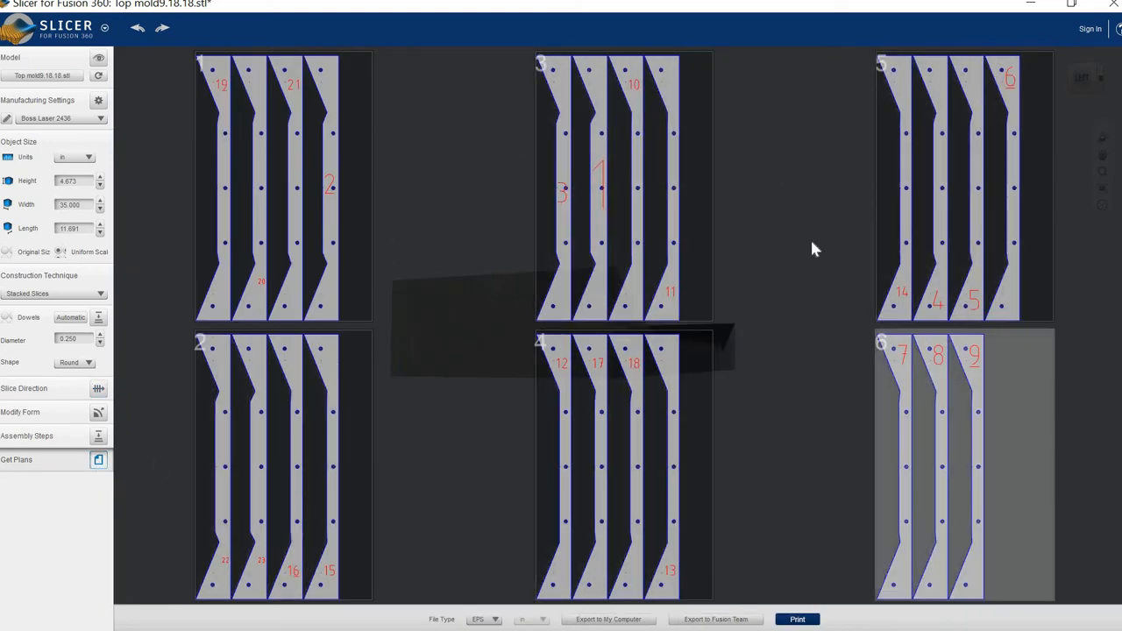
Step: Switch to the Snipping Tool and capture the six cutting sheets together with the object size settings
mouse_move(29, 623)
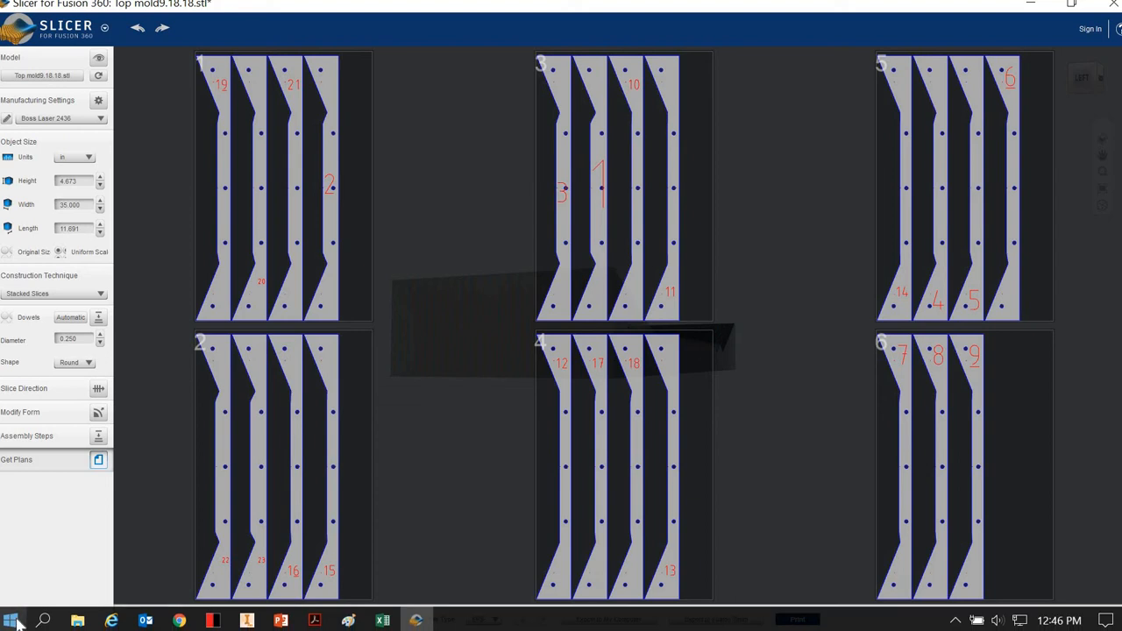
left_click(10, 620)
left_click(43, 621)
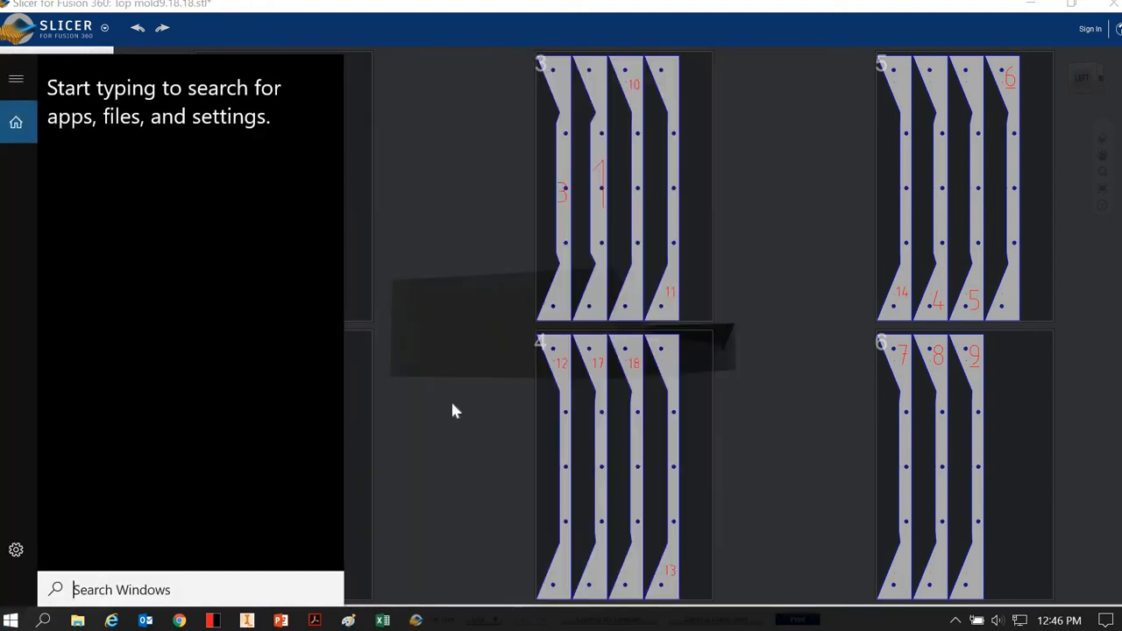
type("snip")
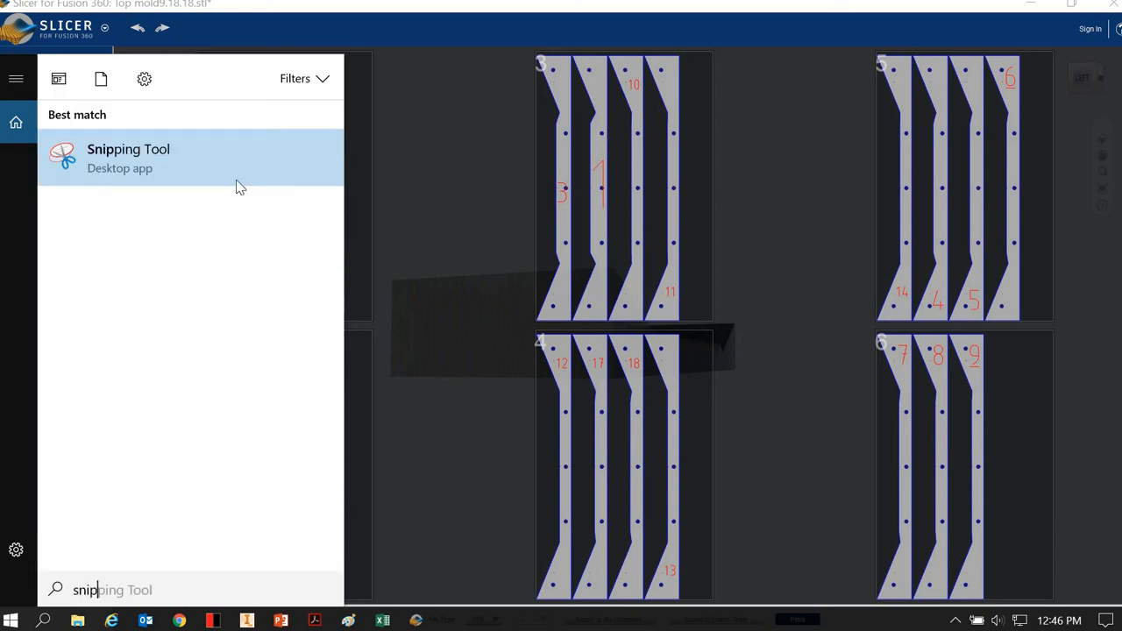
left_click(238, 181)
left_click(412, 303)
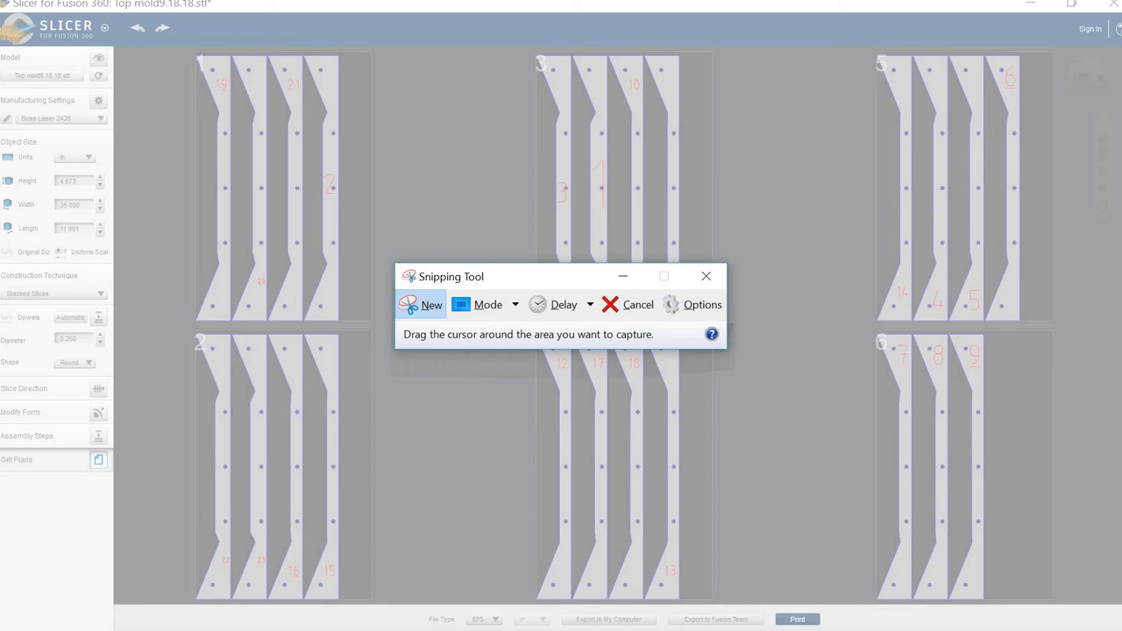
left_click_drag(3, 45, 603, 487)
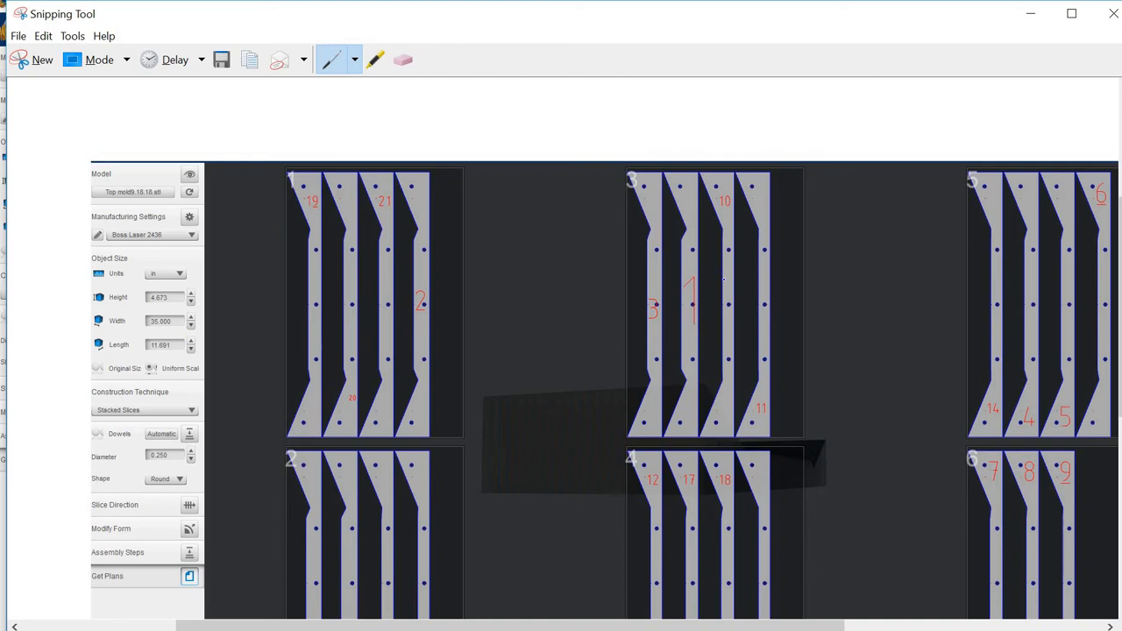
Step: Circle the 35.000 width value on the snip with the pen and reposition the snip window
scroll(724, 278, "down", 3)
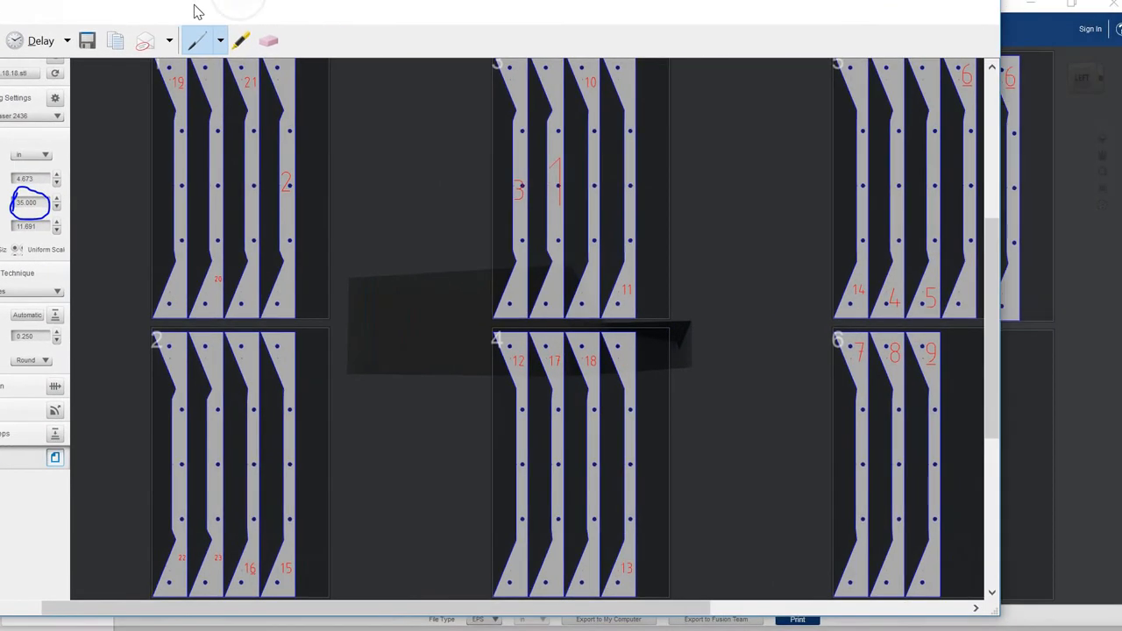
left_click_drag(194, 5, 193, 5)
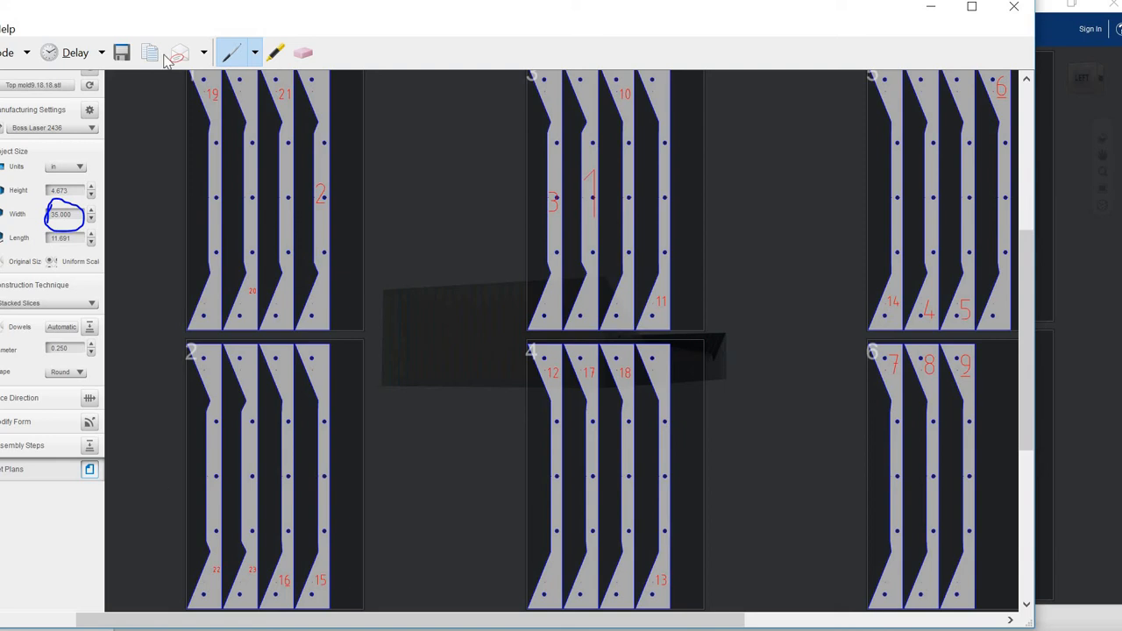
left_click_drag(236, 15, 280, 21)
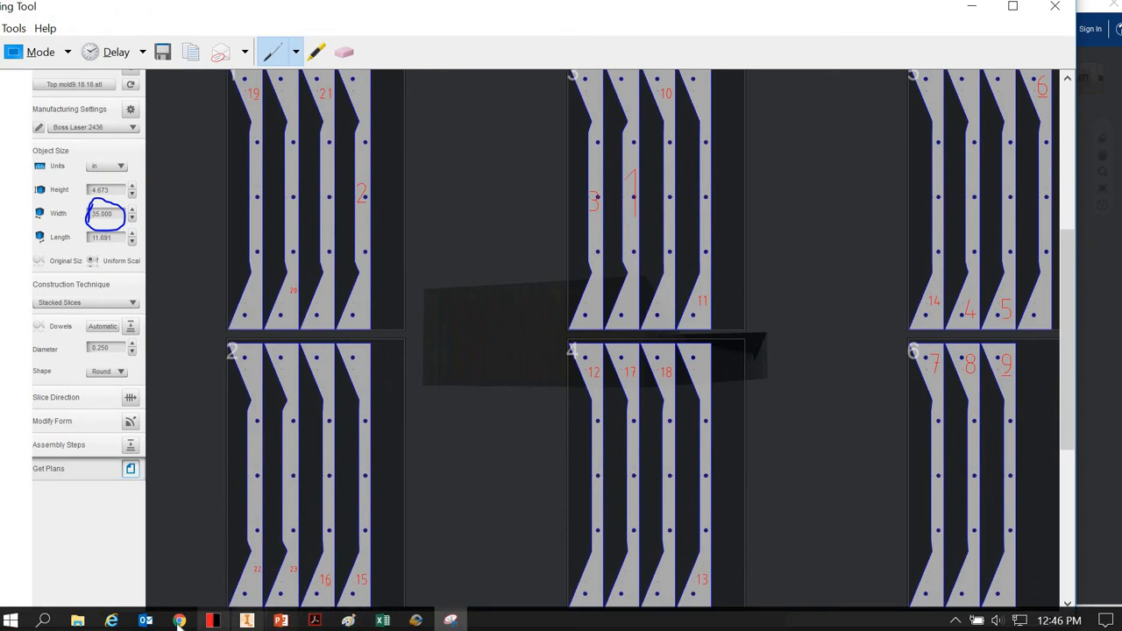
Step: Switch to the CIM Calendar Self Directed spreadsheet in Chrome, check the mold assignment's due items, and return to the snip
mouse_move(179, 621)
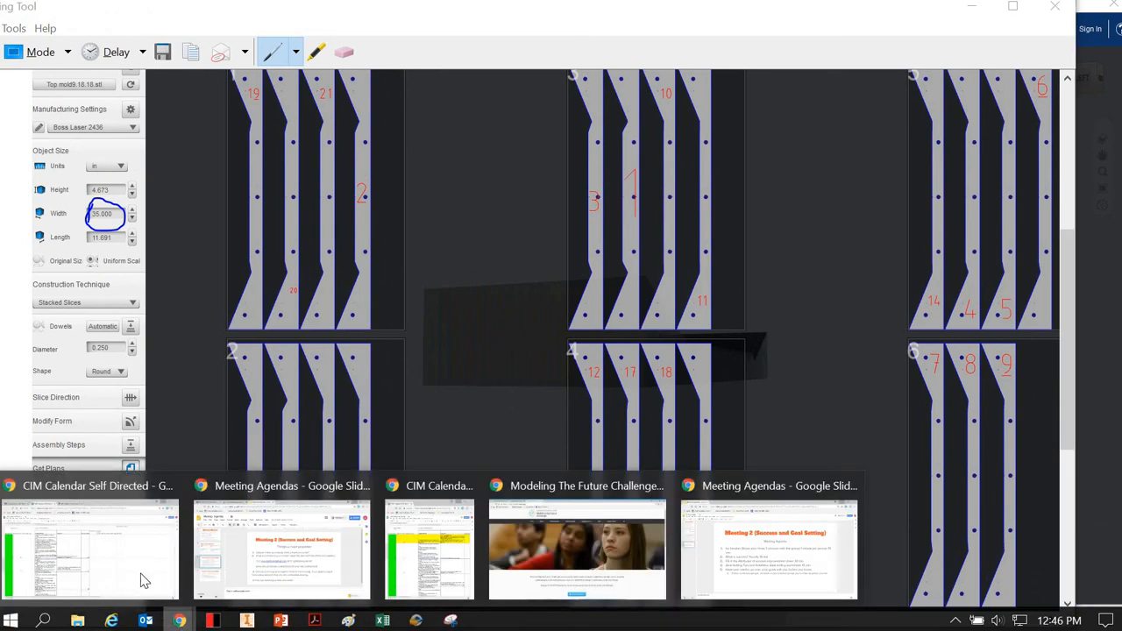
left_click(134, 563)
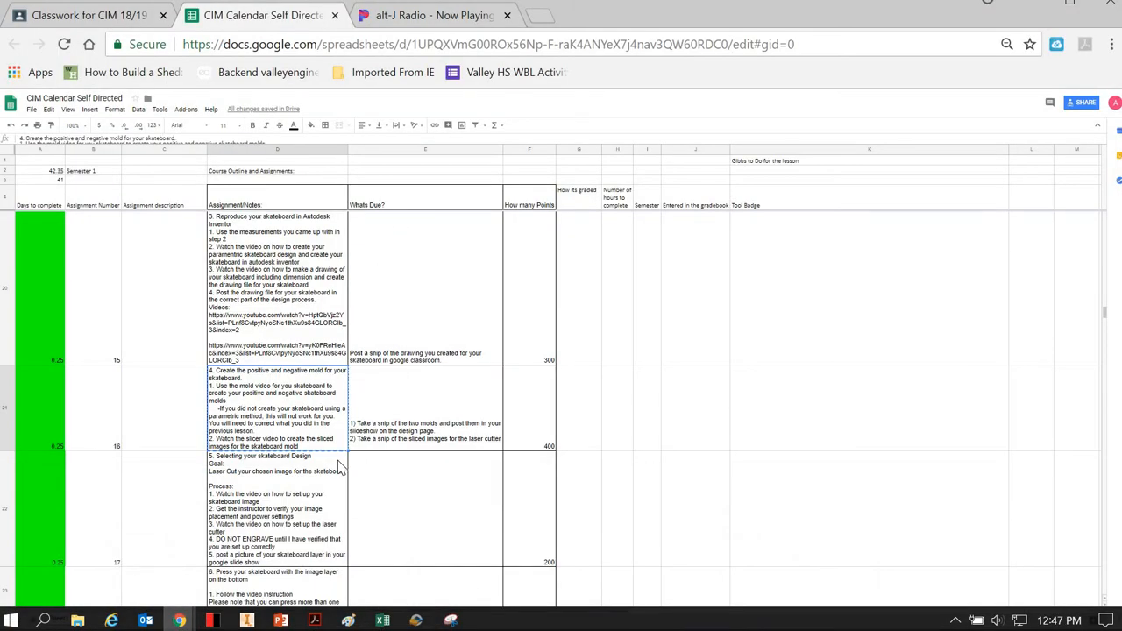
left_click(410, 438)
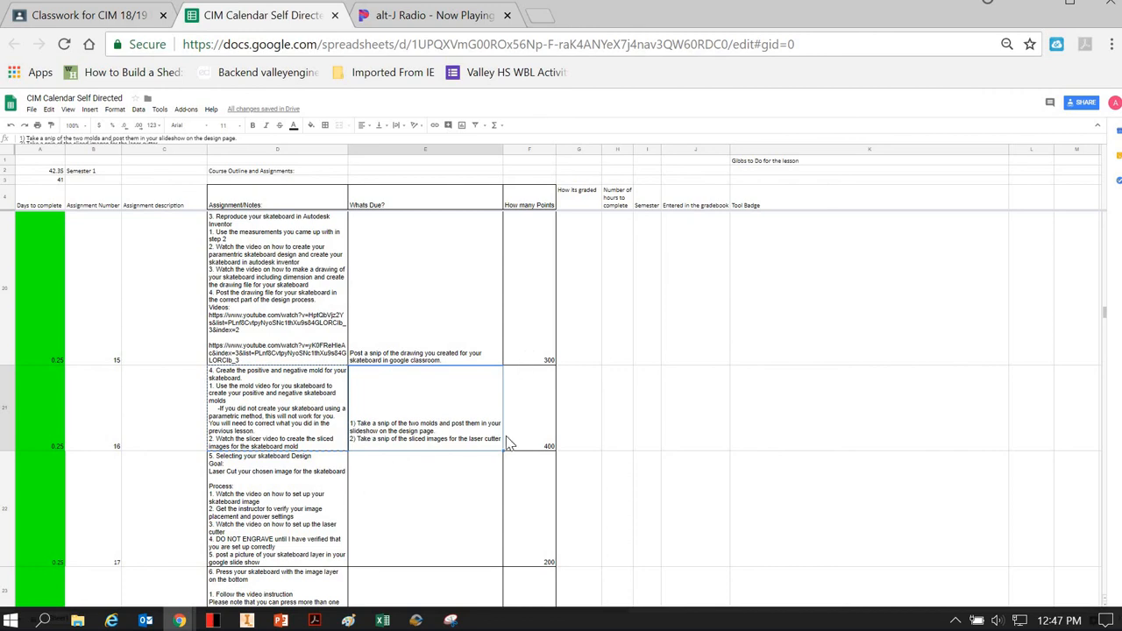
left_click(1030, 7)
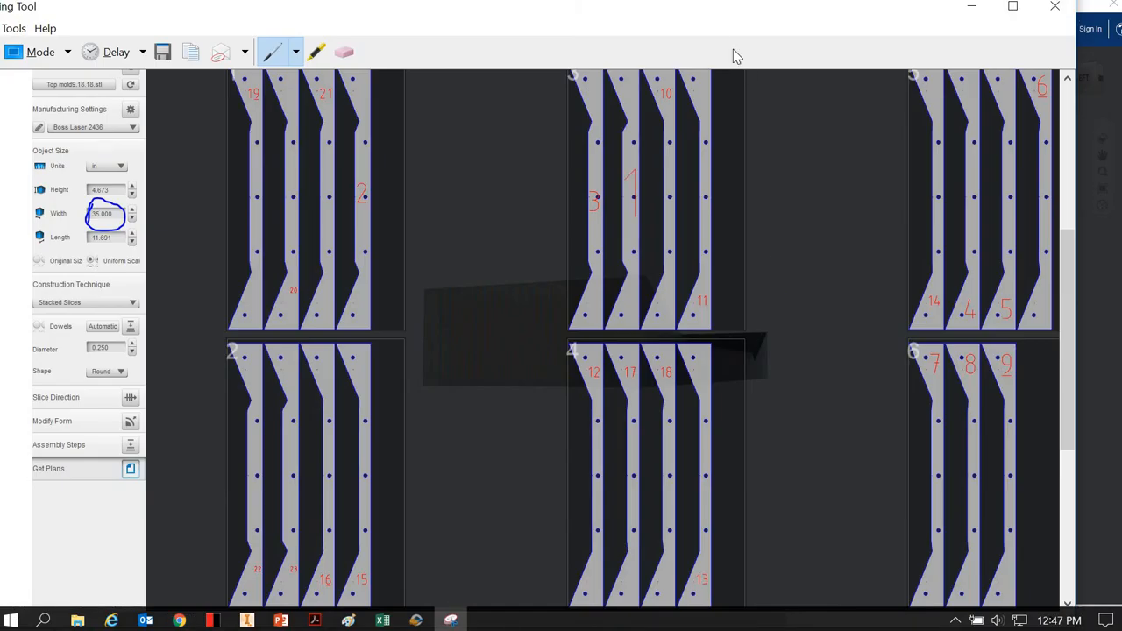
mouse_move(715, 23)
left_mouse_down()
mouse_move(835, 181)
mouse_move(771, 28)
mouse_move(707, 12)
left_mouse_up()
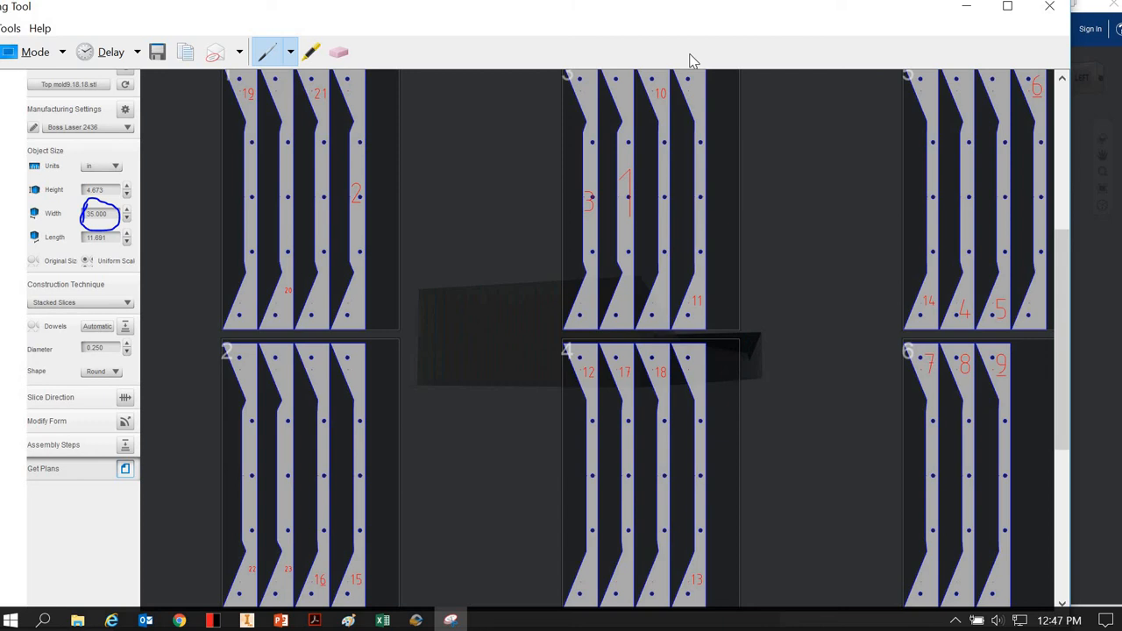